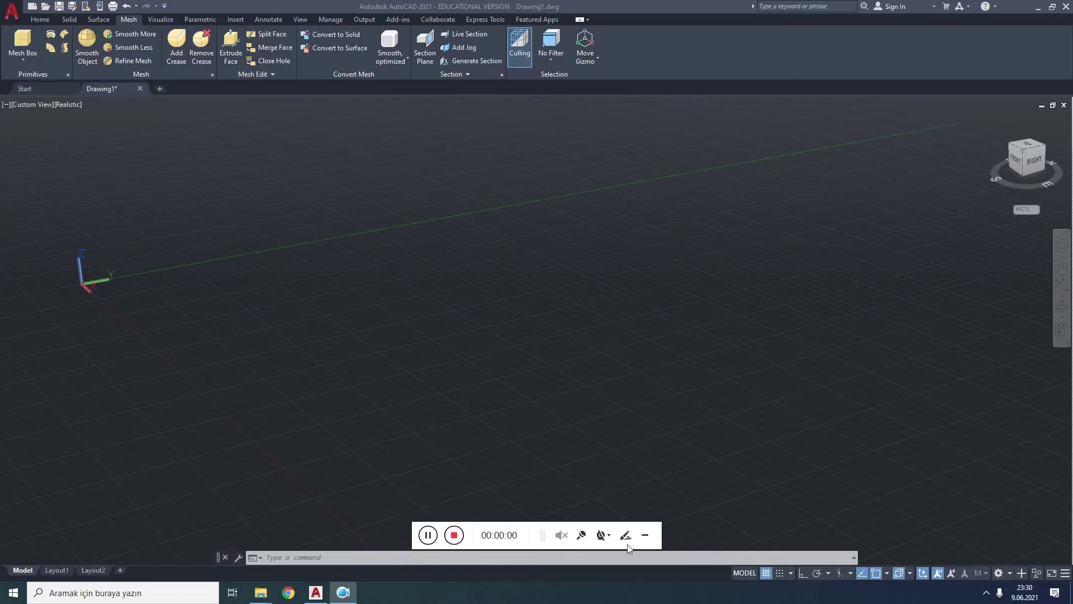
# Draw the first three-point spline curve on the ground grid.
pyautogui.click(647, 537)
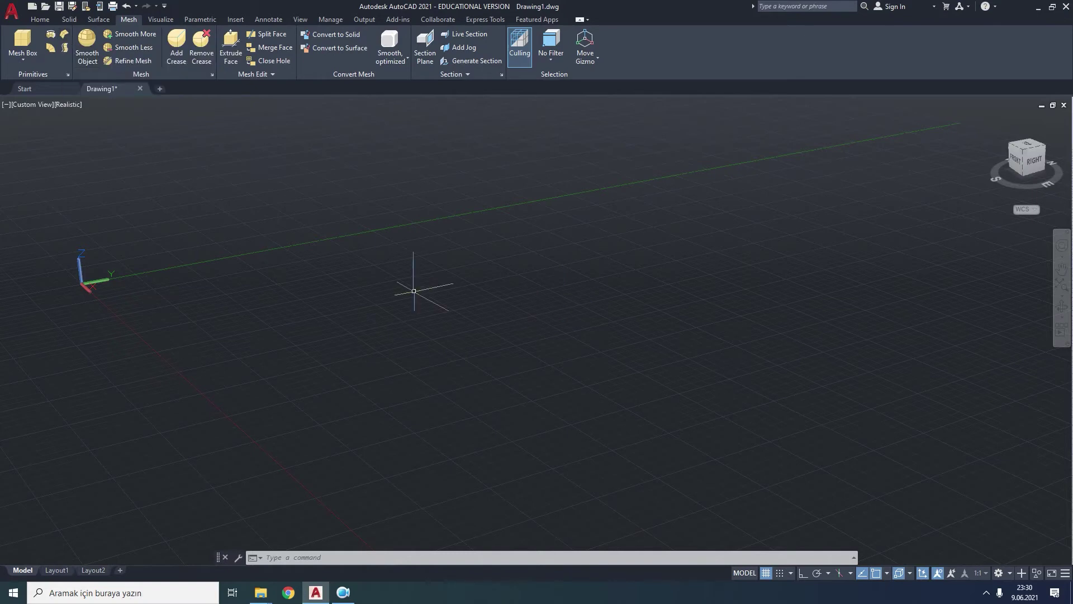
pyautogui.write('pli')
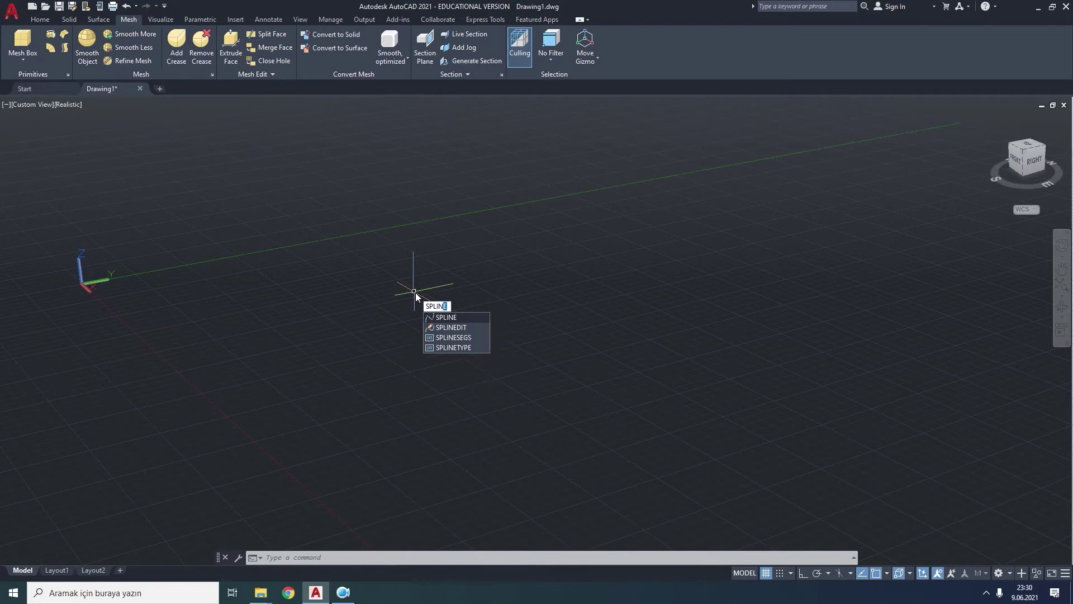
pyautogui.click(450, 319)
pyautogui.click(389, 337)
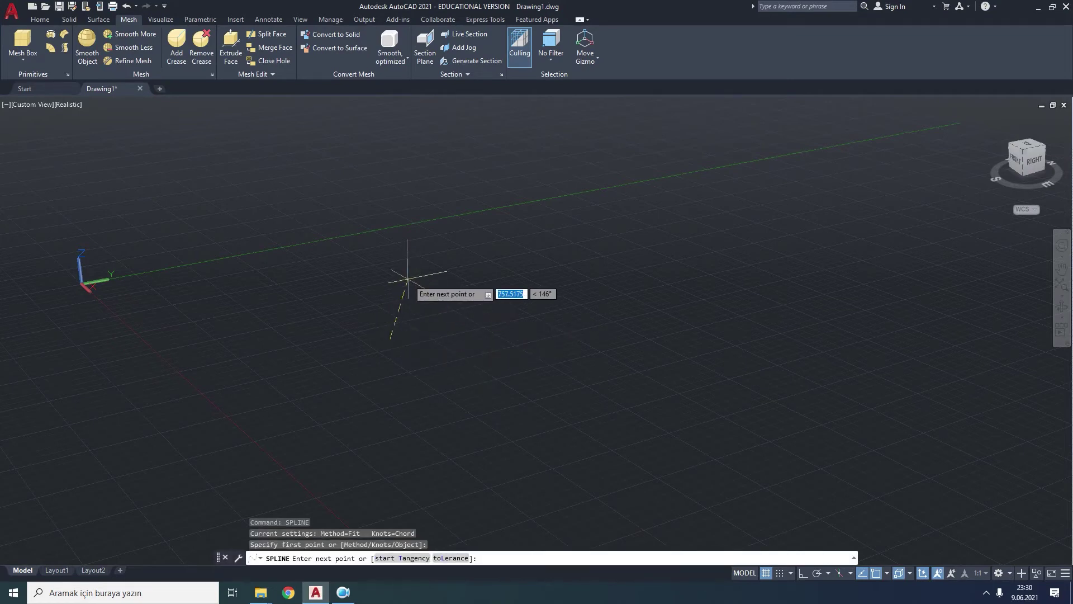
pyautogui.click(409, 279)
pyautogui.click(539, 306)
pyautogui.rightClick(539, 307)
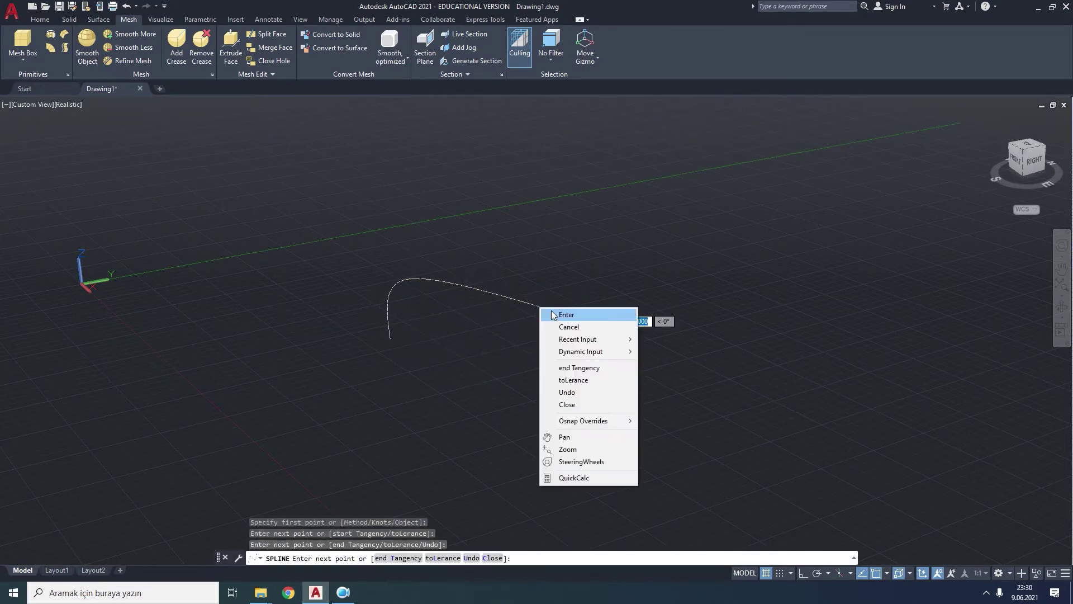
pyautogui.click(559, 318)
# Repeat SPLINE to draw a second curve on the right side of the ring.
pyautogui.rightClick(619, 331)
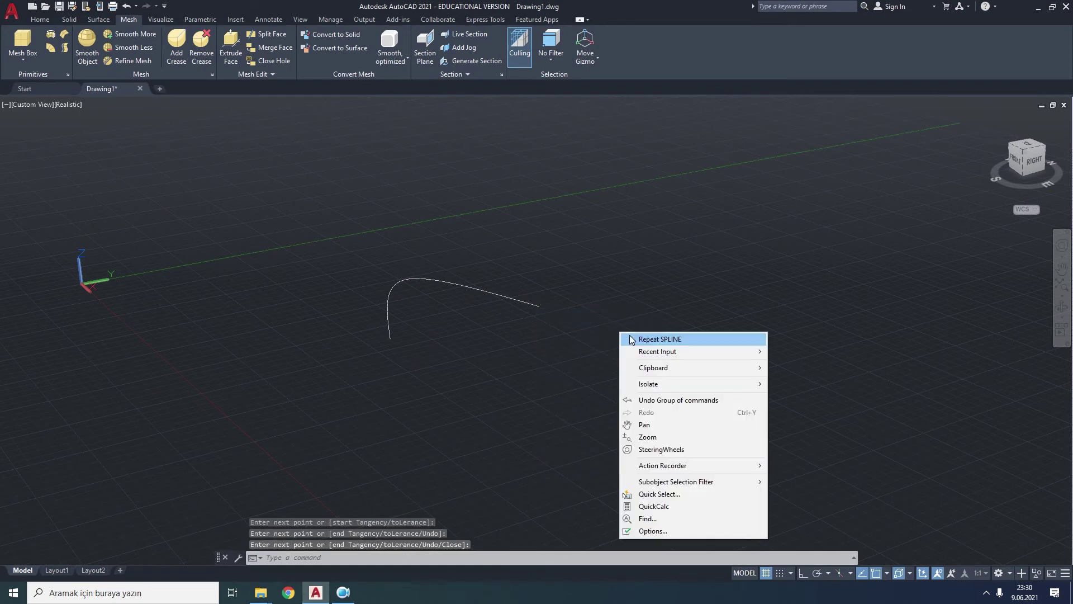
pyautogui.click(629, 337)
pyautogui.click(601, 310)
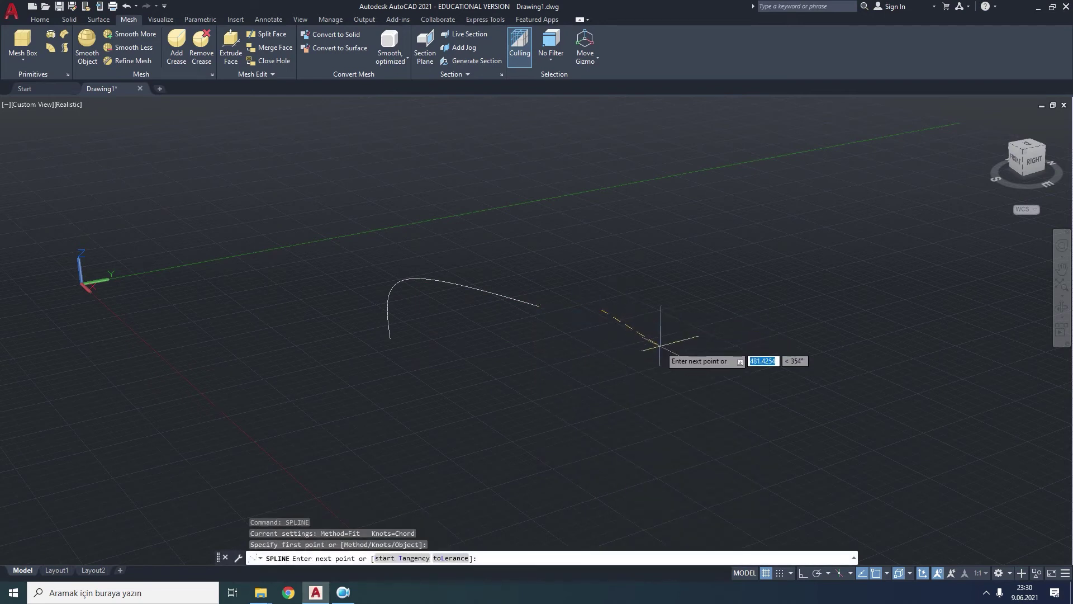
pyautogui.click(661, 350)
pyautogui.click(628, 398)
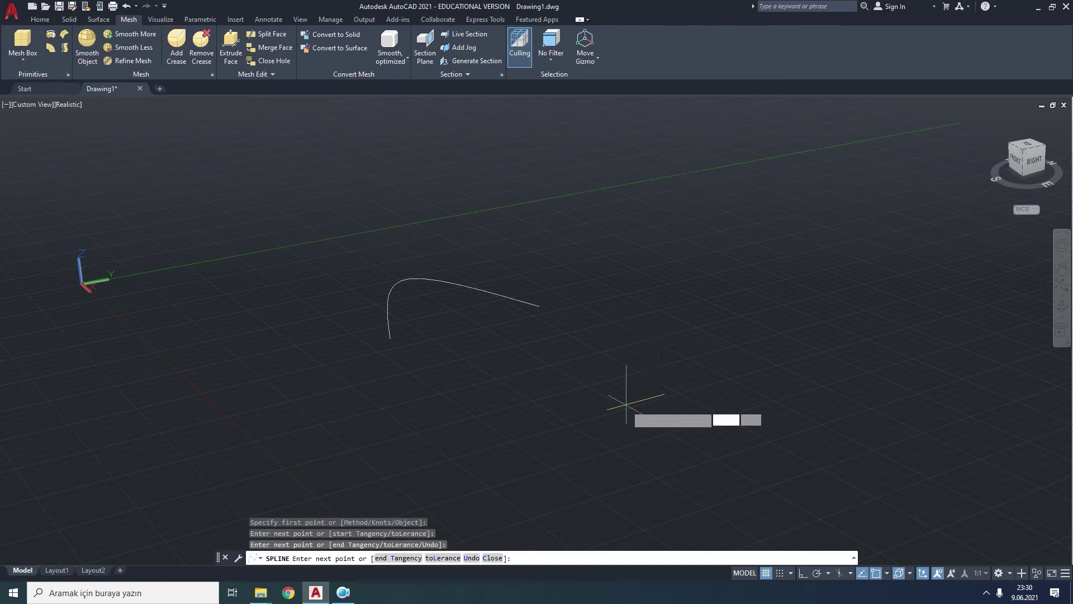
pyautogui.rightClick(627, 402)
pyautogui.click(653, 234)
# Draw a third spline curving from the left around to the bottom.
pyautogui.rightClick(404, 378)
pyautogui.click(442, 178)
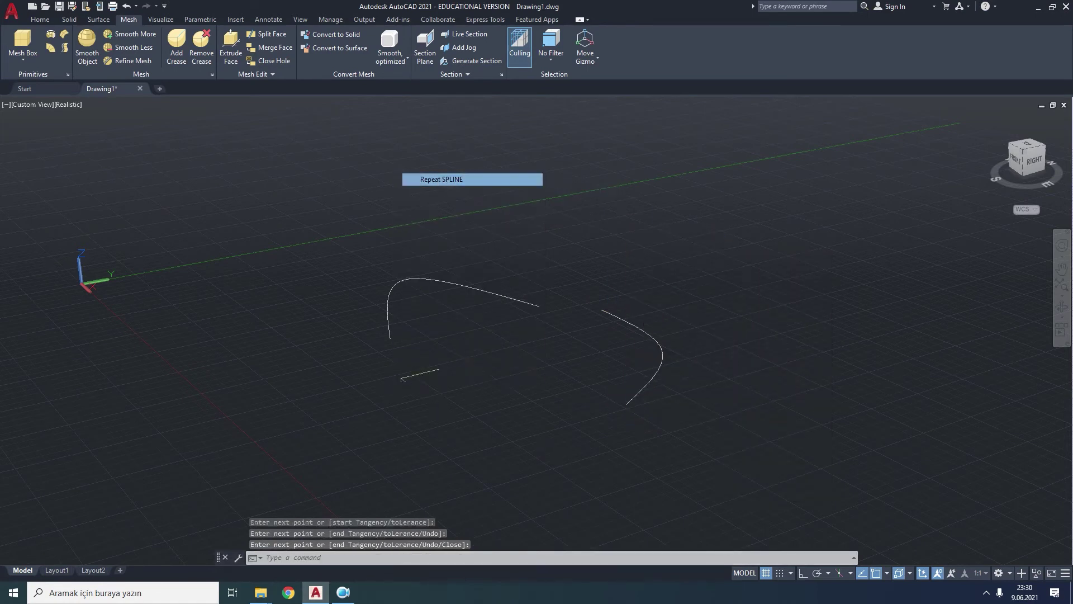
pyautogui.click(381, 356)
pyautogui.click(360, 398)
pyautogui.click(425, 431)
pyautogui.click(463, 419)
pyautogui.rightClick(463, 420)
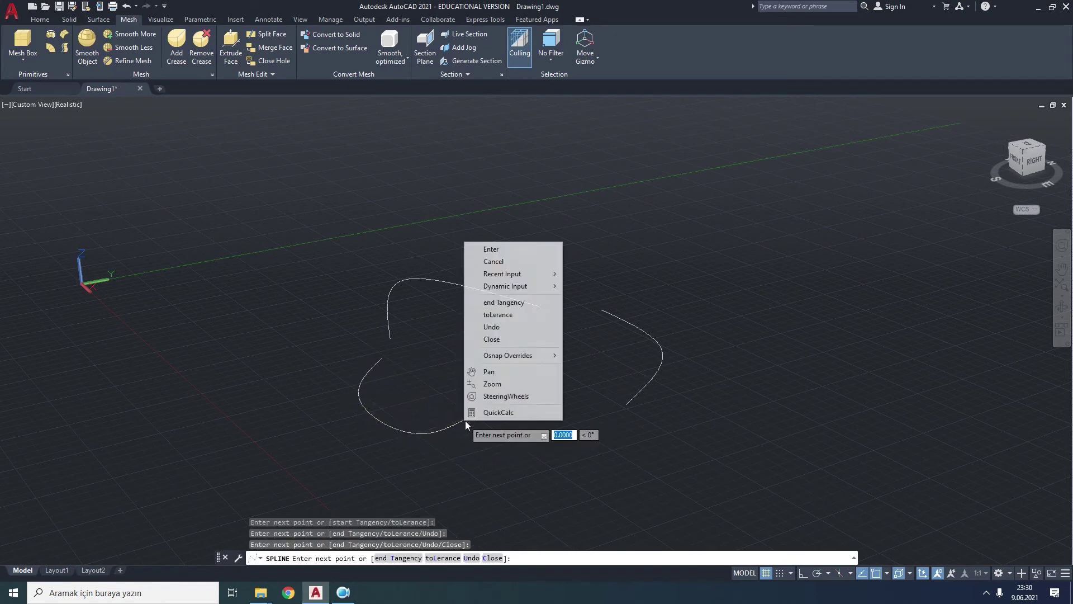
pyautogui.click(496, 250)
# Draw a fourth spline along the bottom-right to close the loose ring.
pyautogui.rightClick(522, 452)
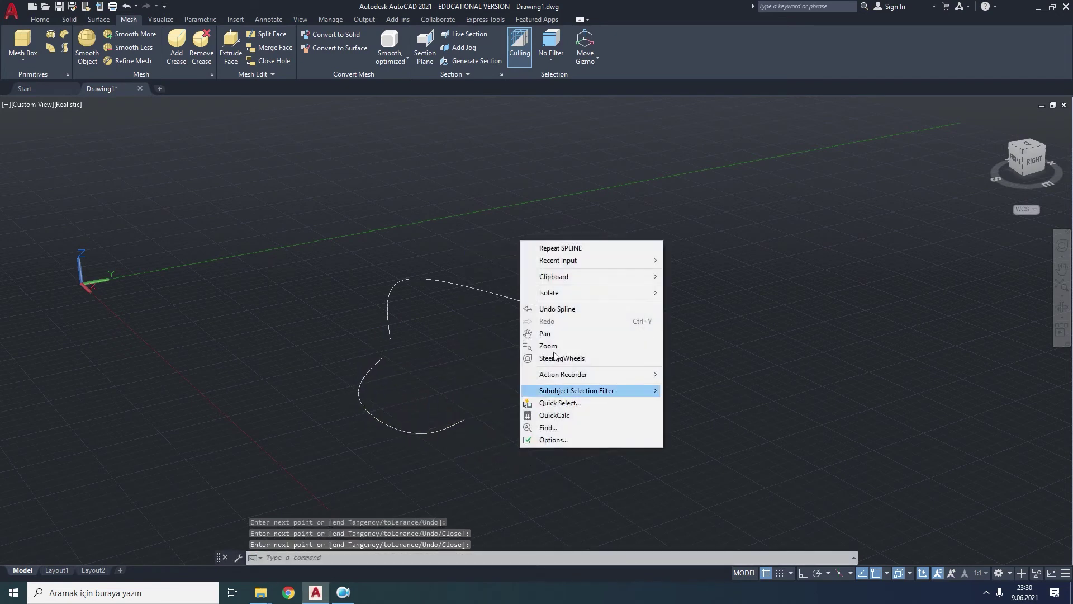
pyautogui.click(536, 249)
pyautogui.click(487, 431)
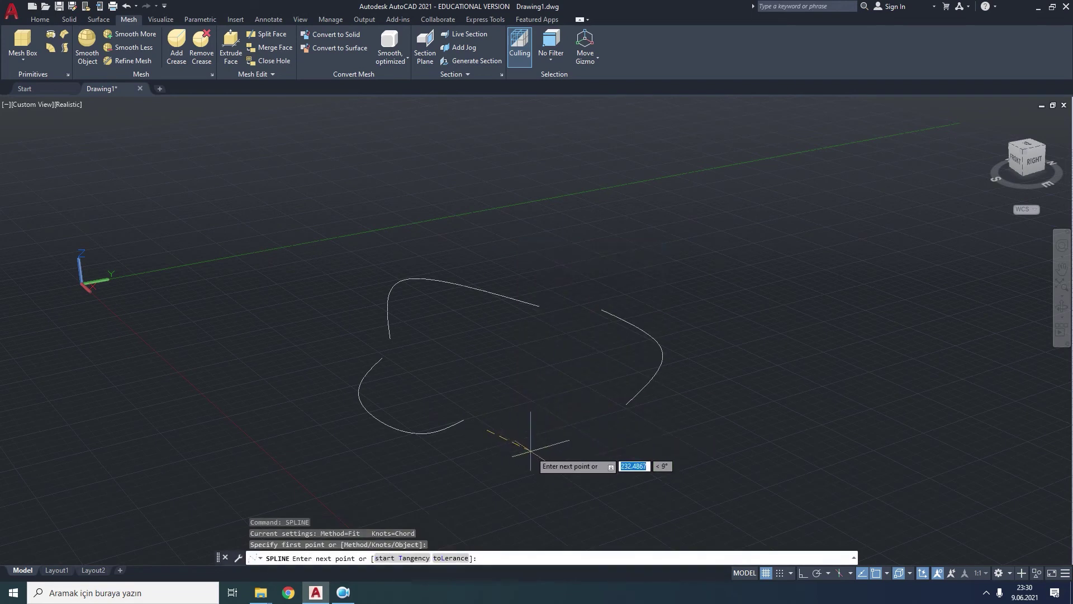
pyautogui.click(541, 453)
pyautogui.click(609, 386)
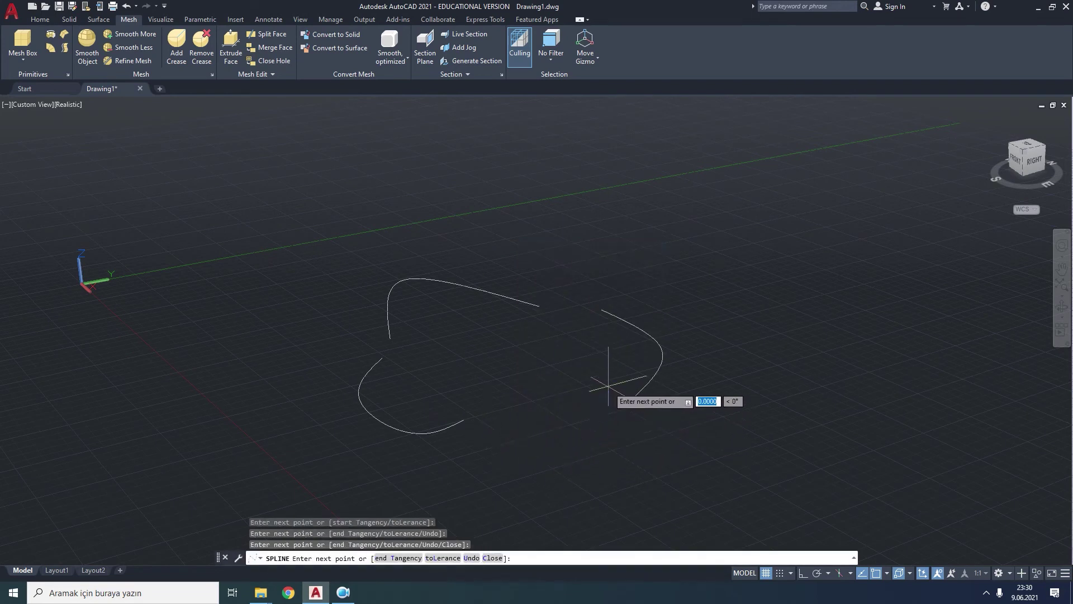
pyautogui.rightClick(608, 387)
pyautogui.click(626, 393)
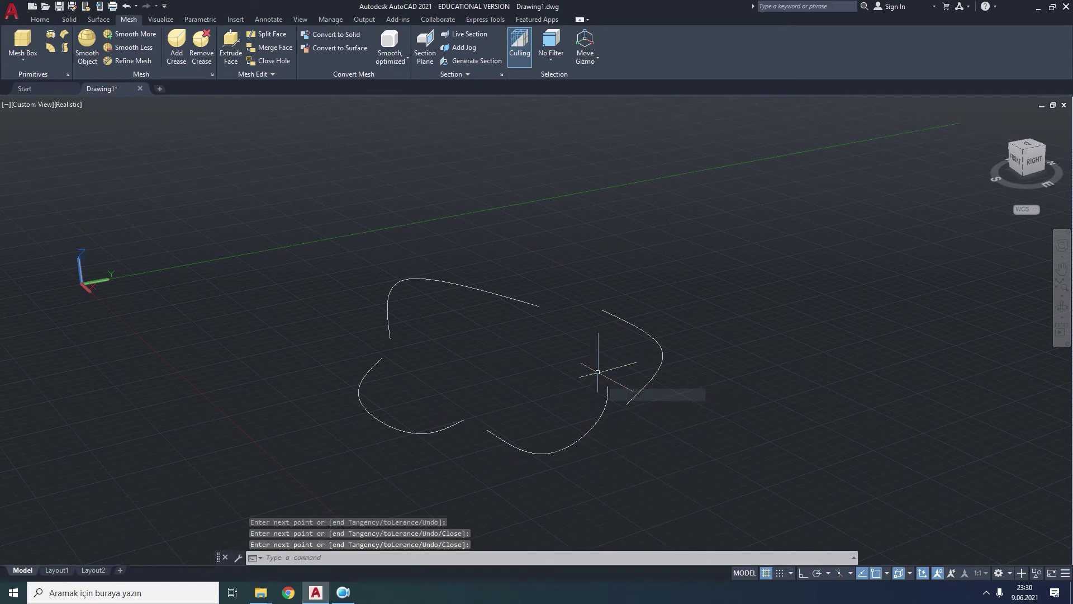
# Rotate the back-left curve 90° with the rotate gizmo so it stands as a tall arch.
pyautogui.press('Return')
pyautogui.click(488, 290)
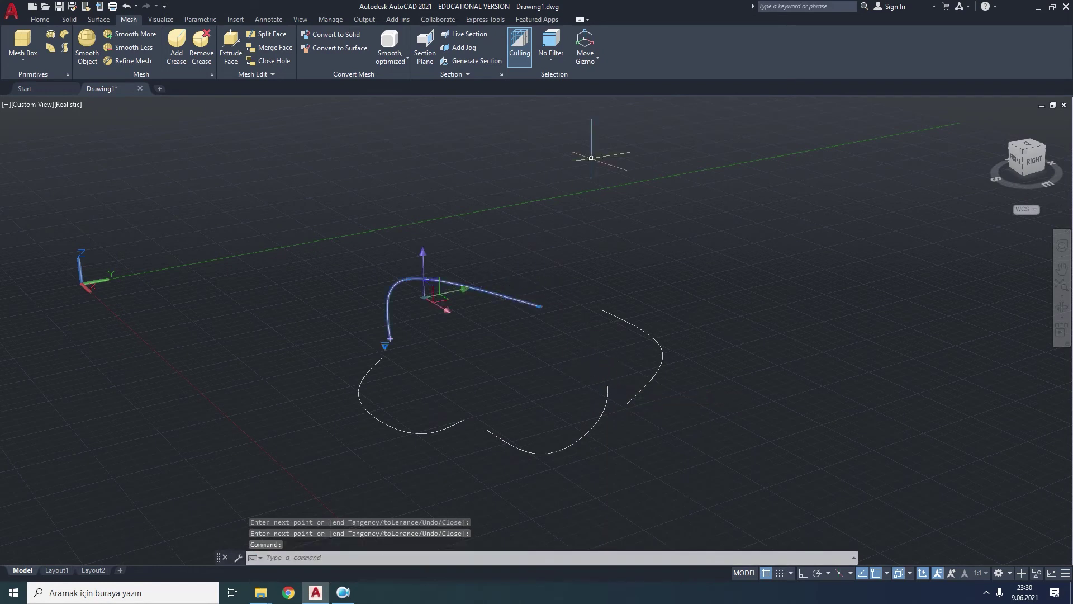
pyautogui.click(595, 62)
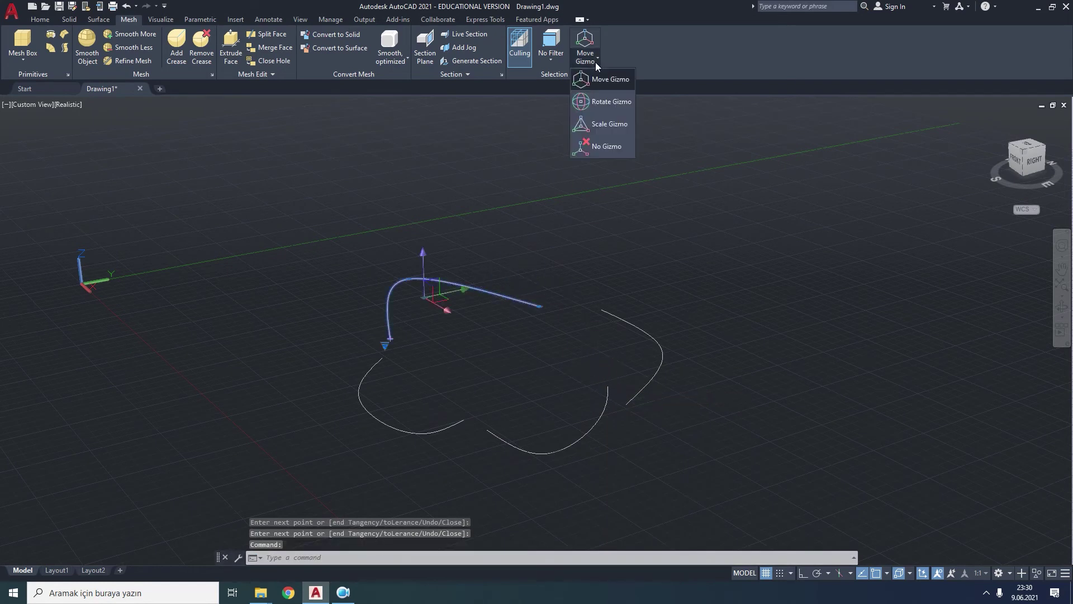
pyautogui.click(590, 102)
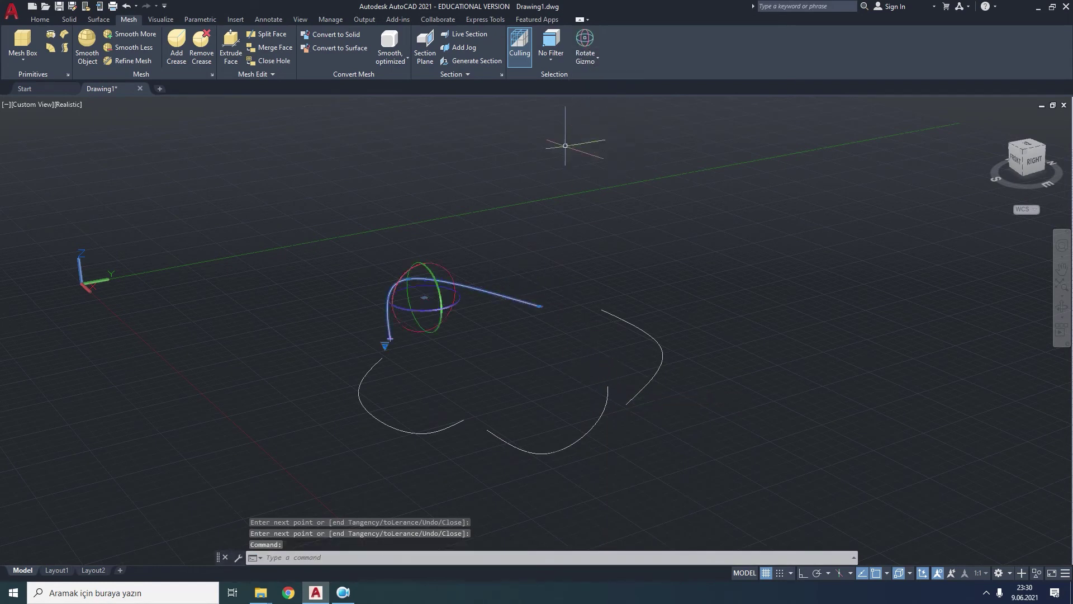
pyautogui.click(436, 286)
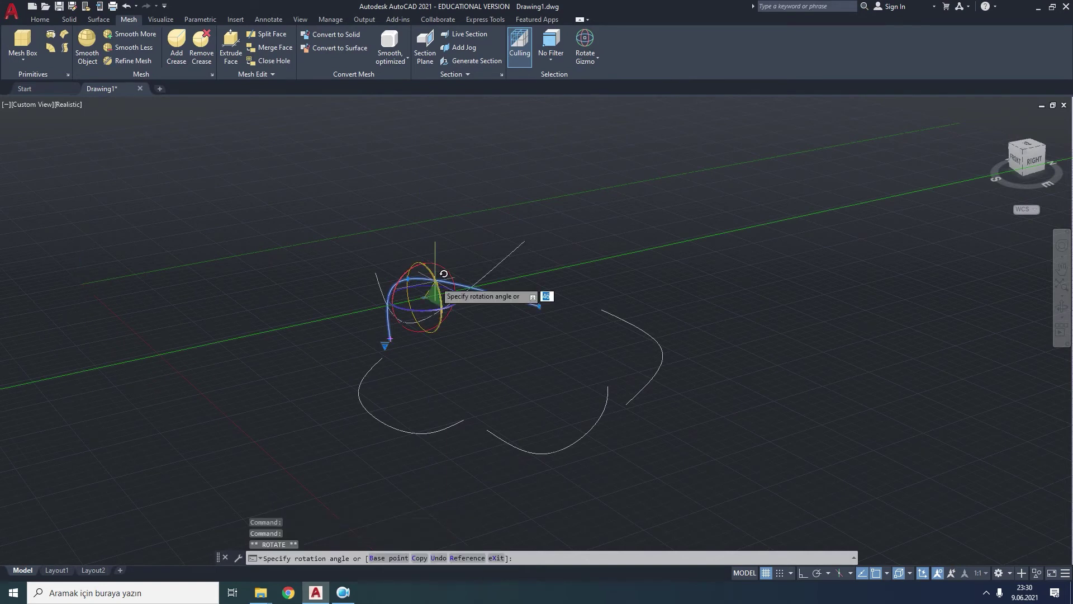
pyautogui.click(803, 572)
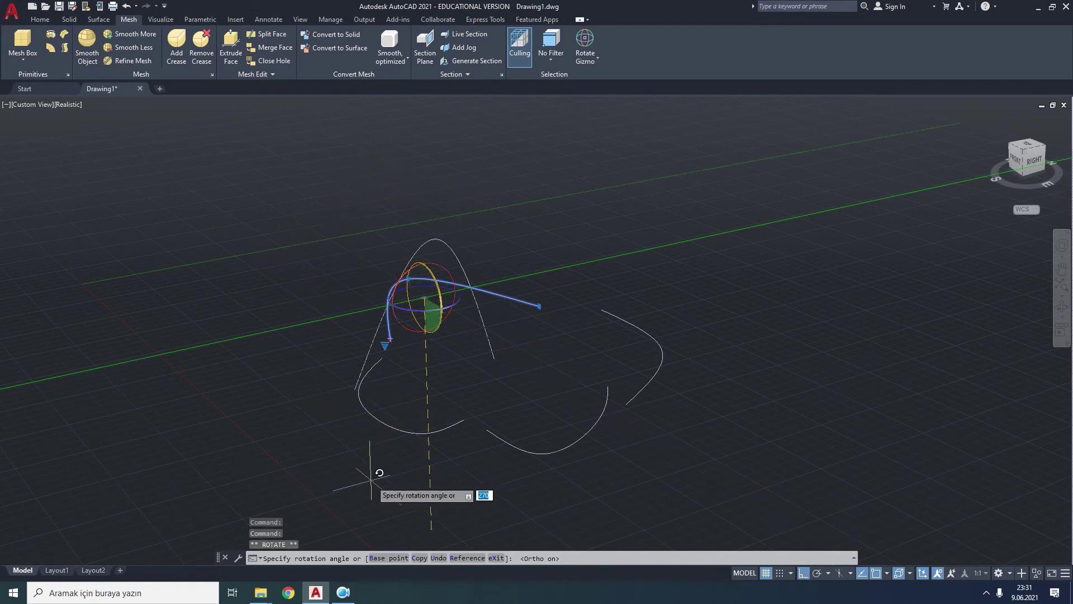
pyautogui.click(371, 480)
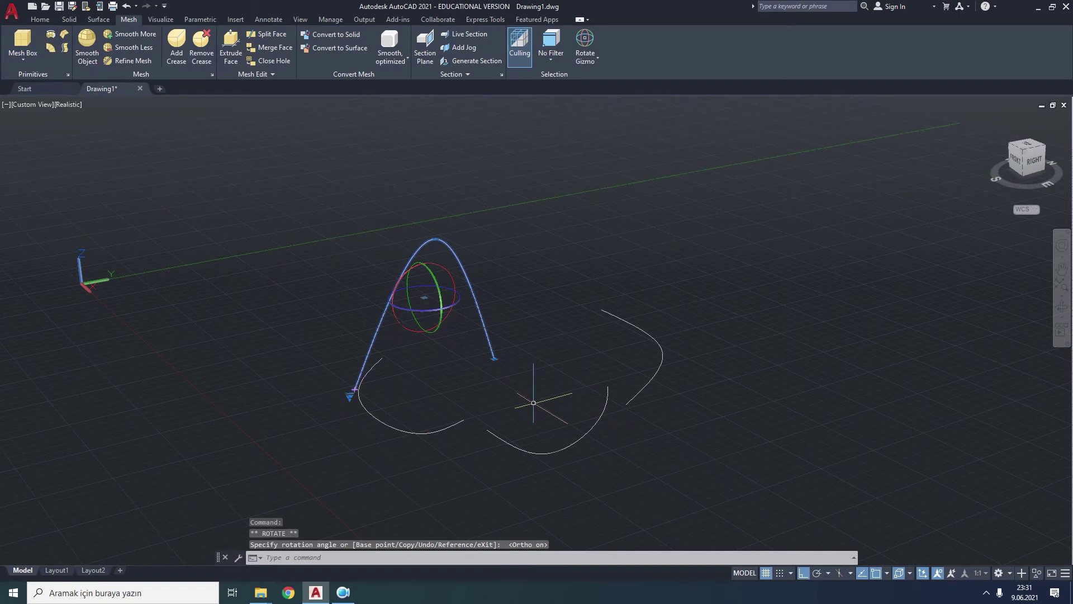
pyautogui.press('Escape')
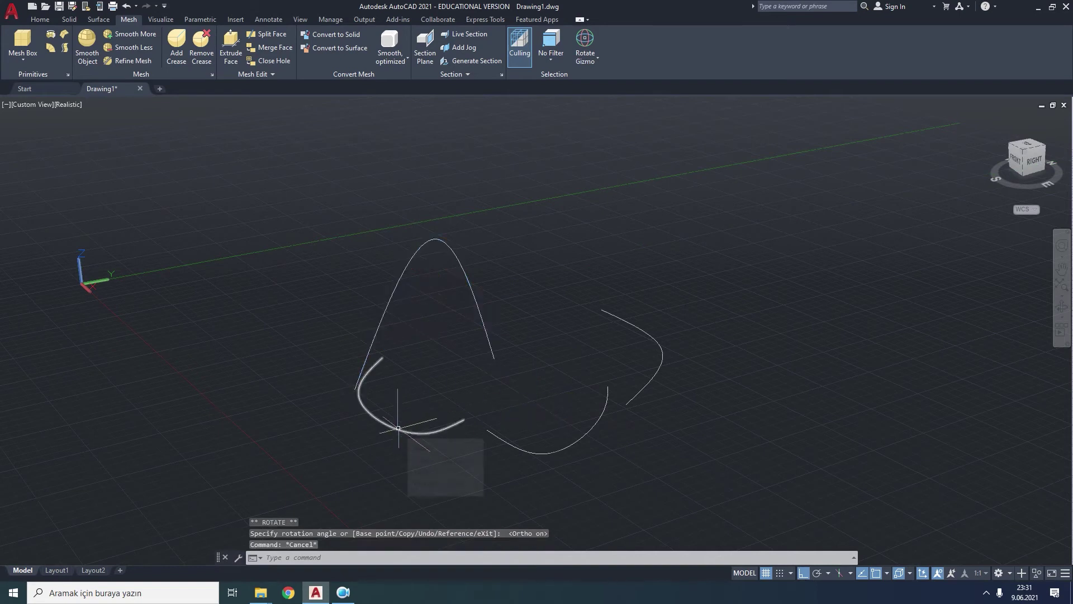
# Rotate the front-left curve upright into a small arch.
pyautogui.click(398, 428)
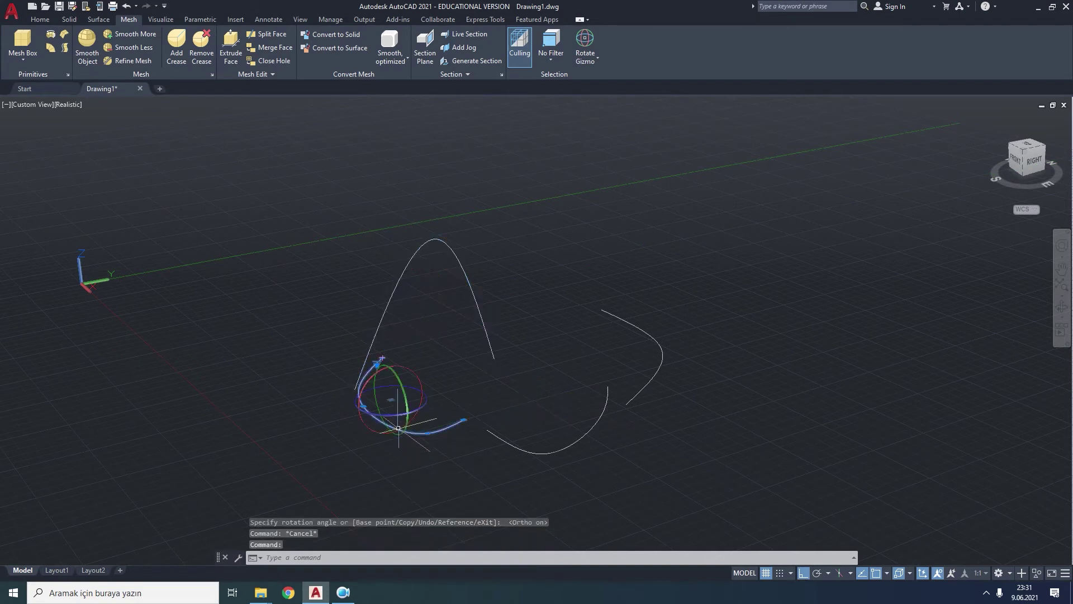
pyautogui.click(412, 373)
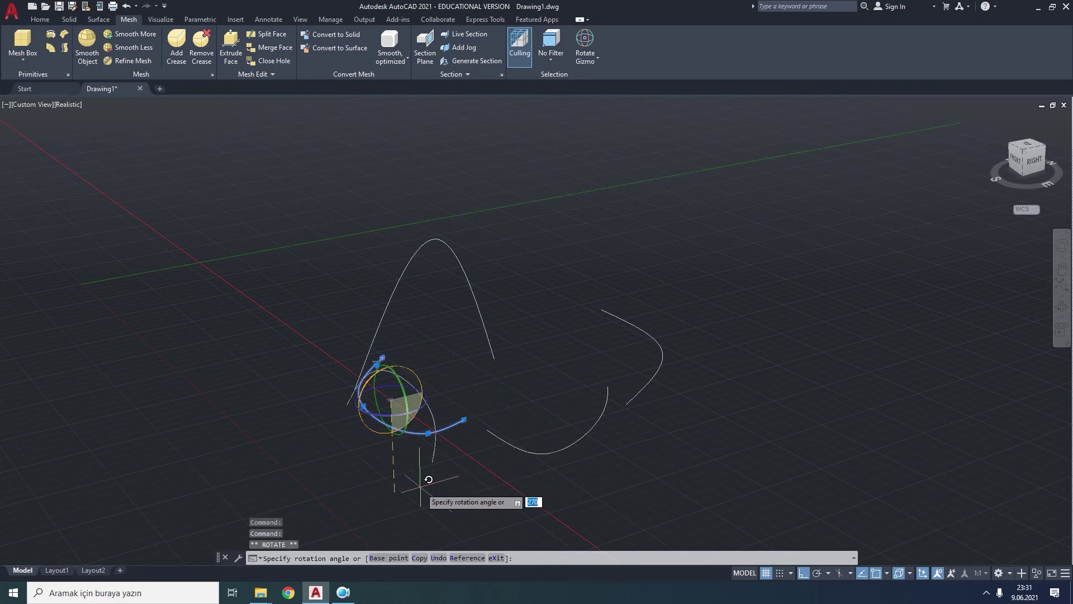
pyautogui.click(463, 479)
pyautogui.press('Escape')
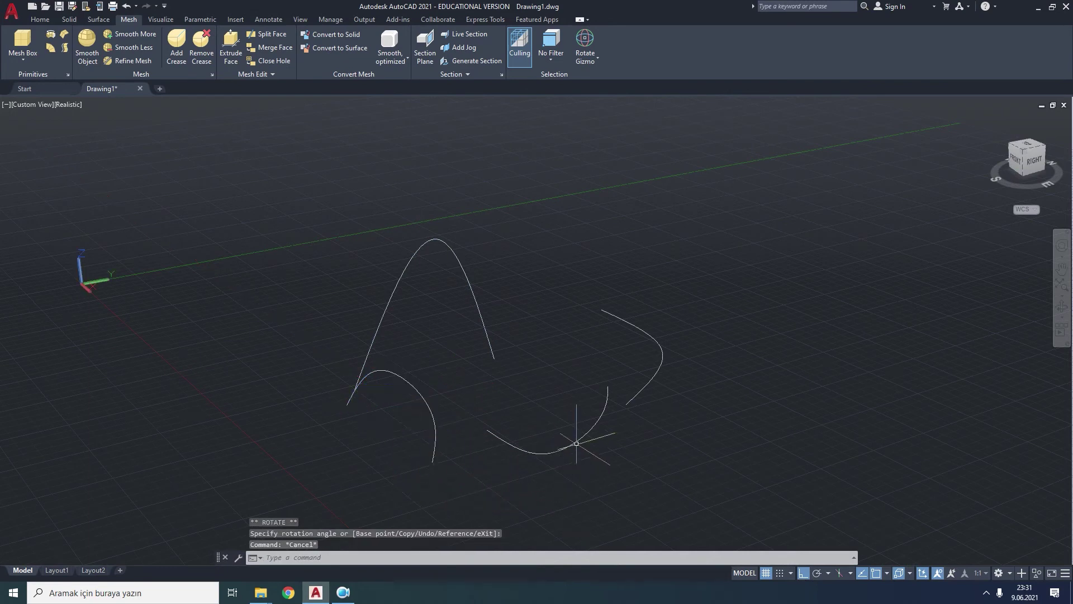
# Rotate the flat front and right curves upright with the rotate gizmo.
pyautogui.click(576, 443)
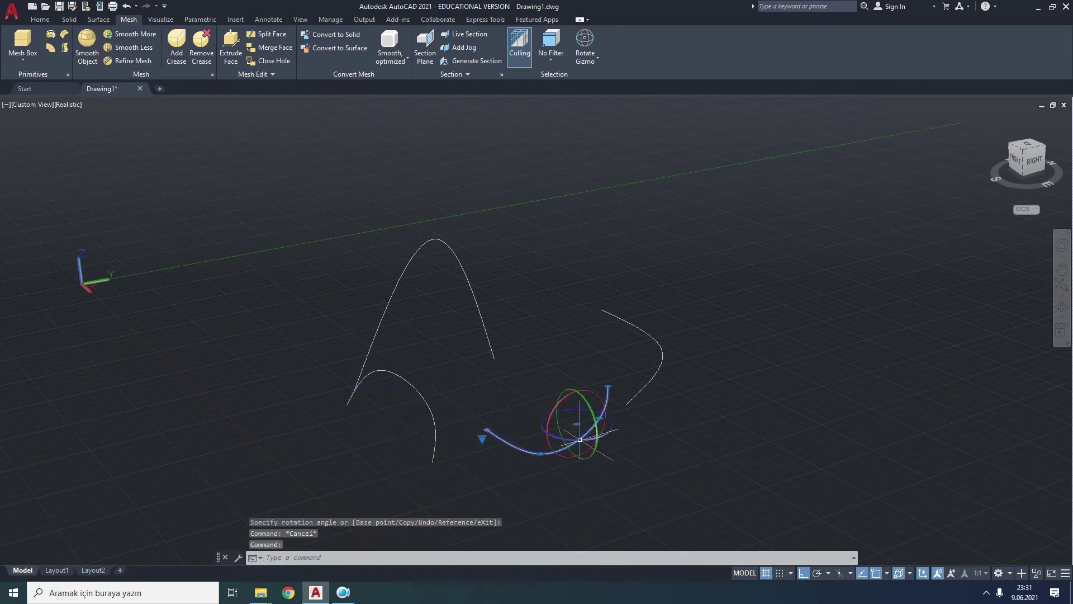
pyautogui.click(593, 410)
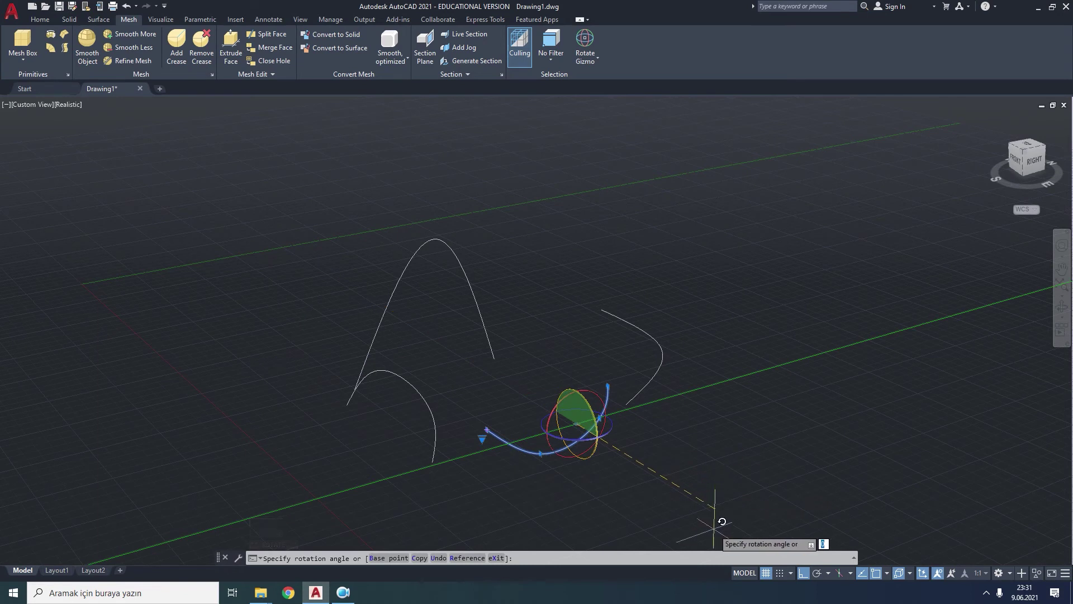
pyautogui.moveTo(623, 450); pyautogui.dragTo(593, 348, button='middle')
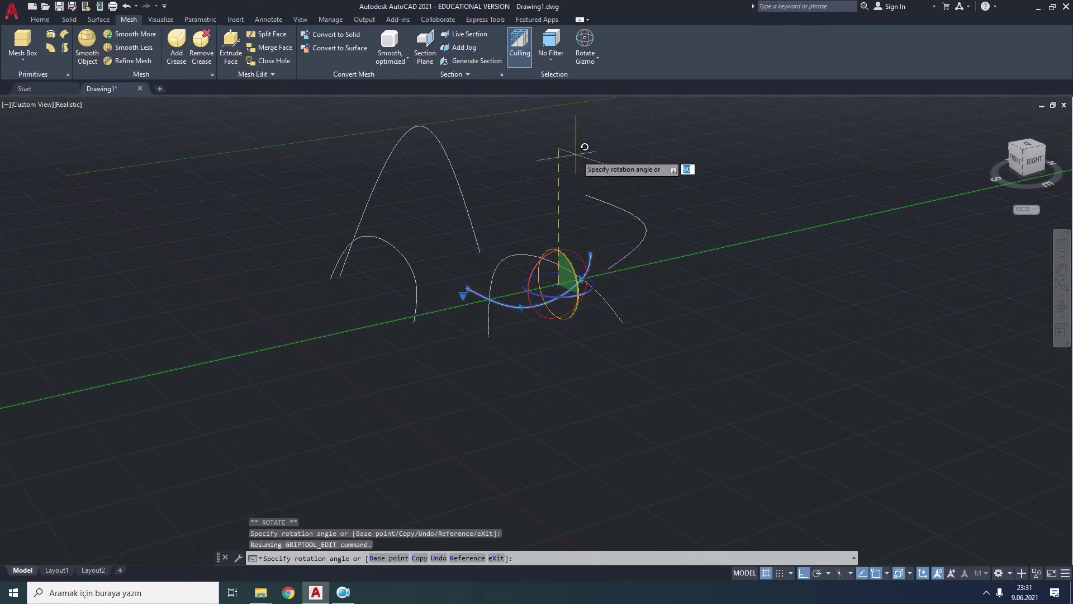
pyautogui.press('Escape')
pyautogui.press('Escape')
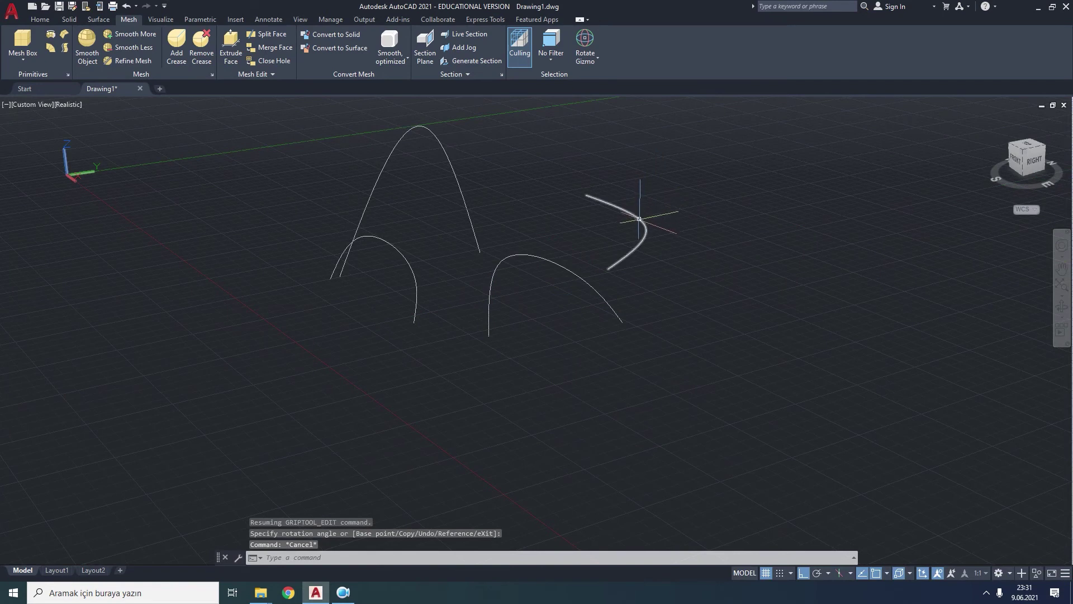
pyautogui.click(640, 221)
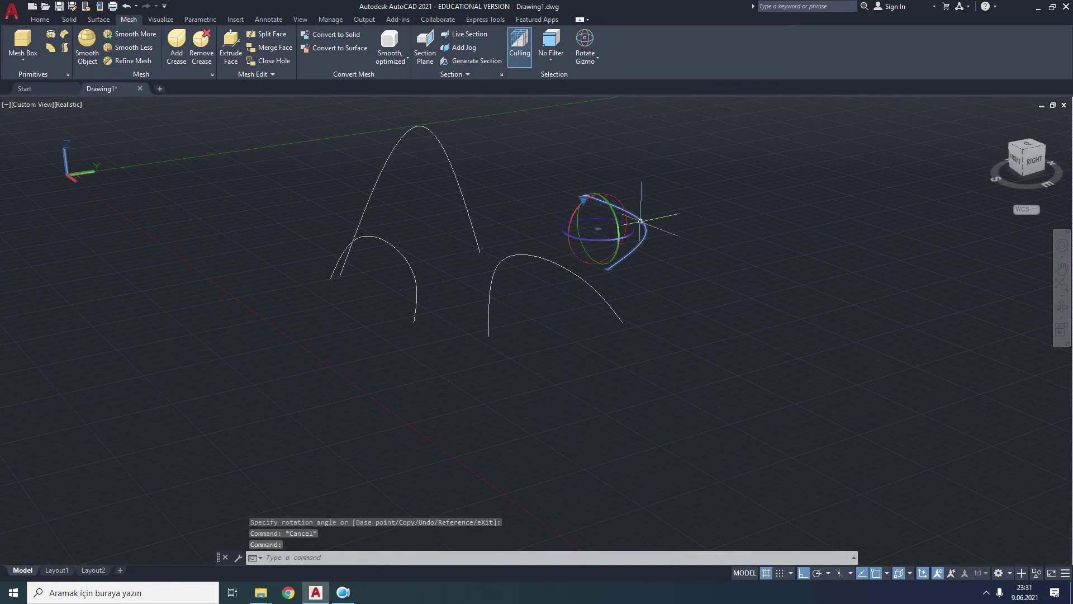
pyautogui.click(617, 200)
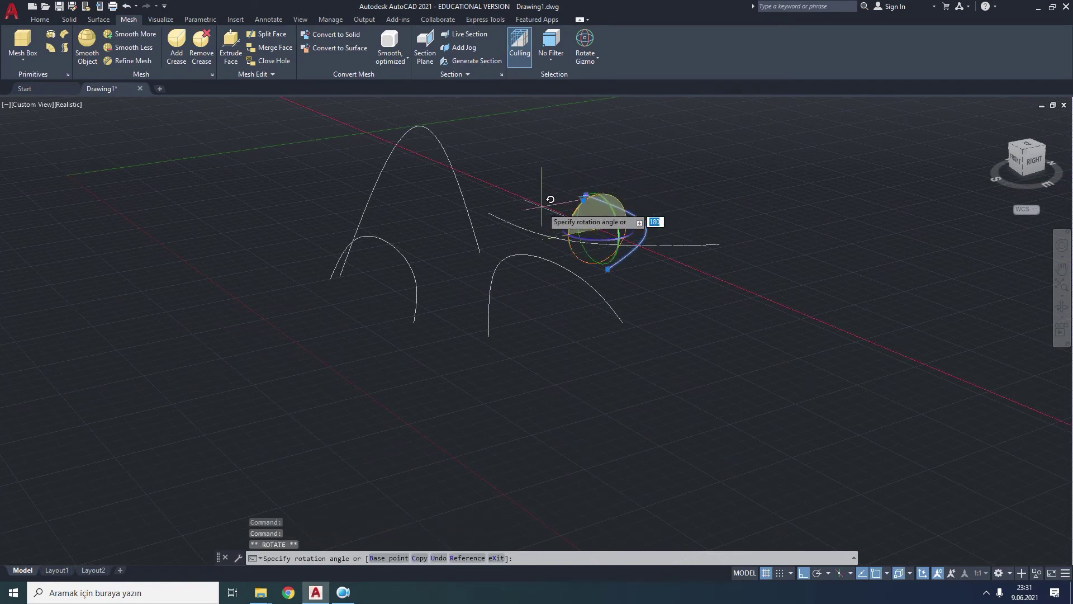
pyautogui.press('Escape')
pyautogui.press('Escape')
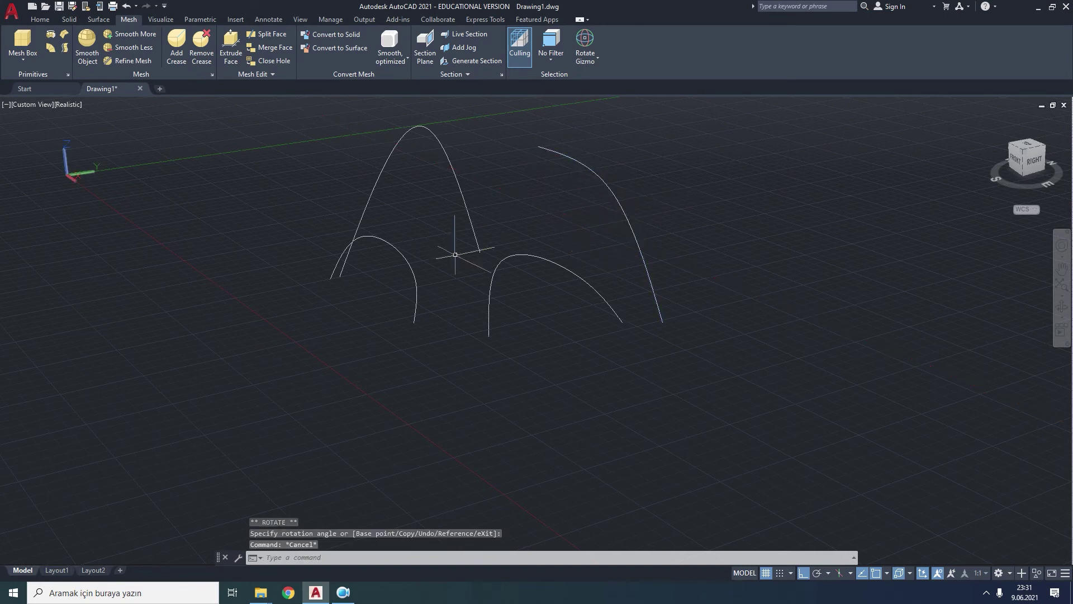
# Stretch the tall arch's lower endpoint onto the small arch's end.
pyautogui.scroll(2, 327, 260)
pyautogui.scroll(1, 262, 235)
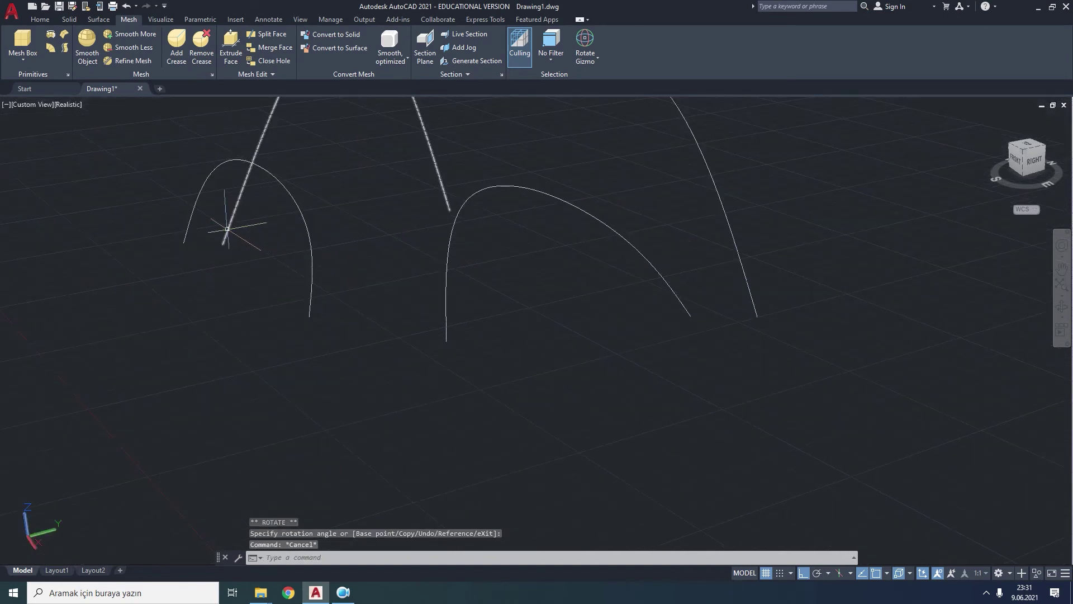
pyautogui.click(227, 229)
pyautogui.click(222, 244)
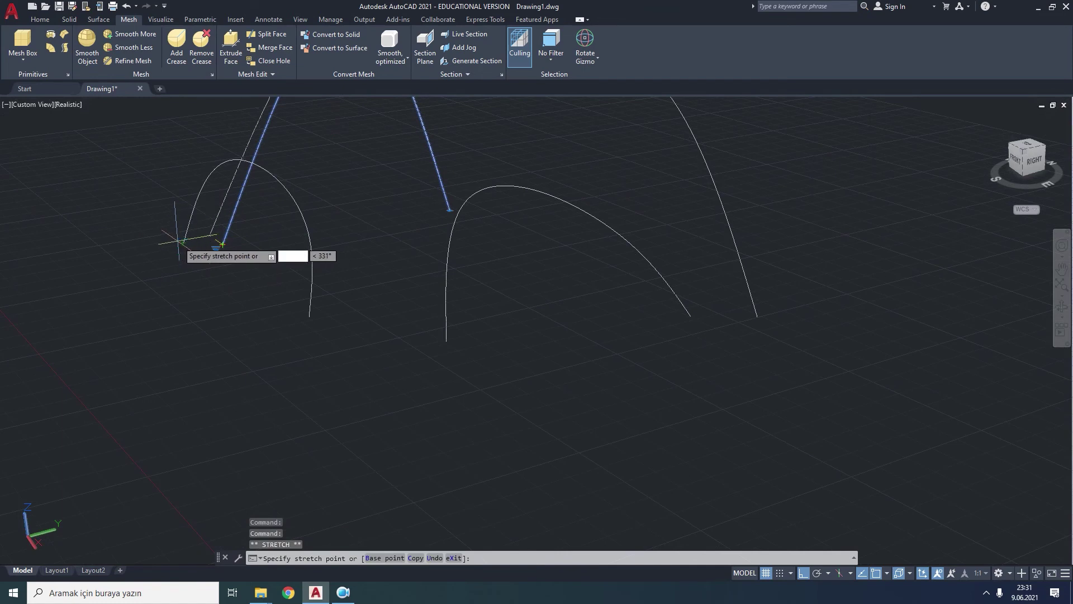
pyautogui.click(183, 244)
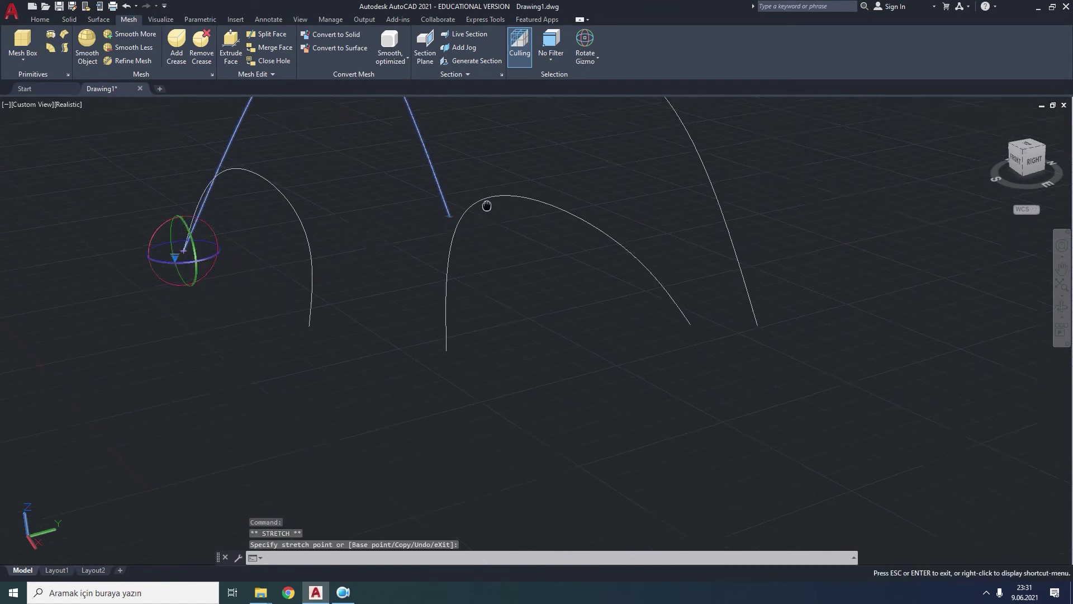
pyautogui.moveTo(486, 204); pyautogui.dragTo(453, 422, button='middle')
pyautogui.press('Escape')
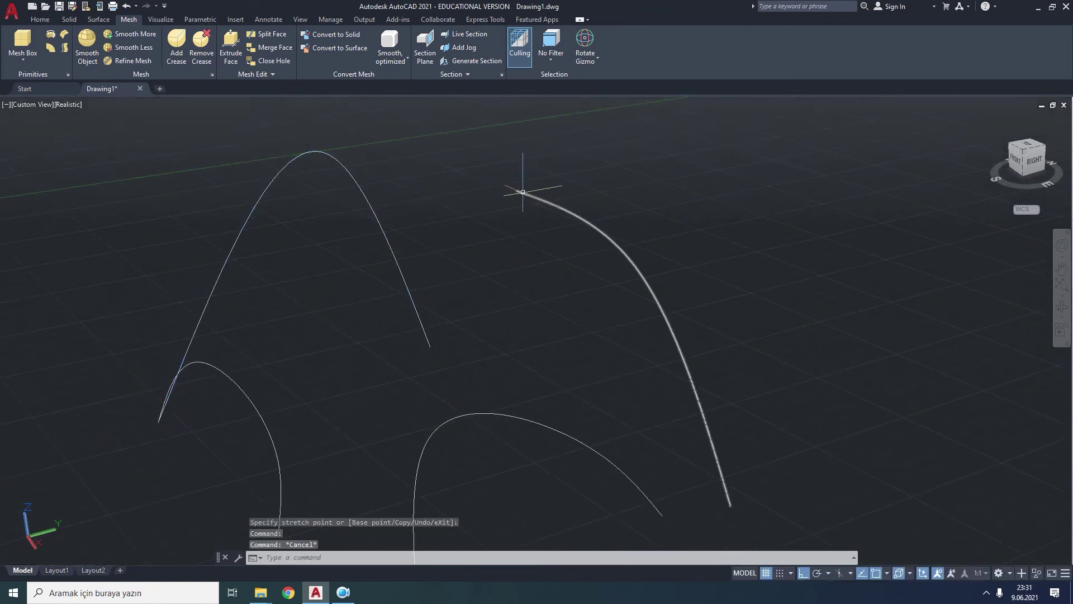
# Join the right arch's ends to the tall arch and the front arch.
pyautogui.click(517, 191)
pyautogui.click(516, 191)
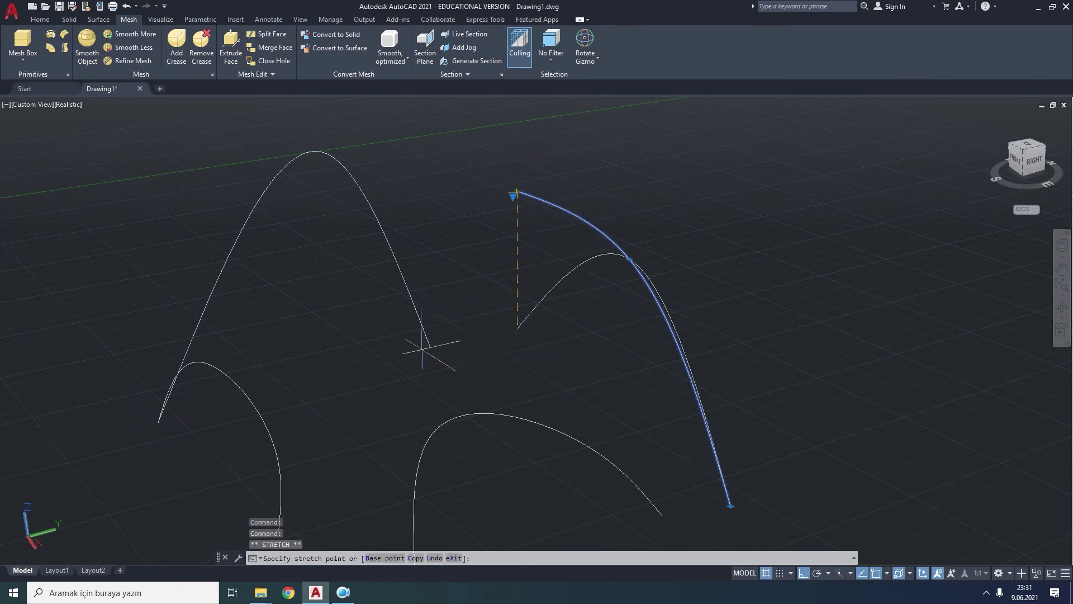
pyautogui.press('Escape')
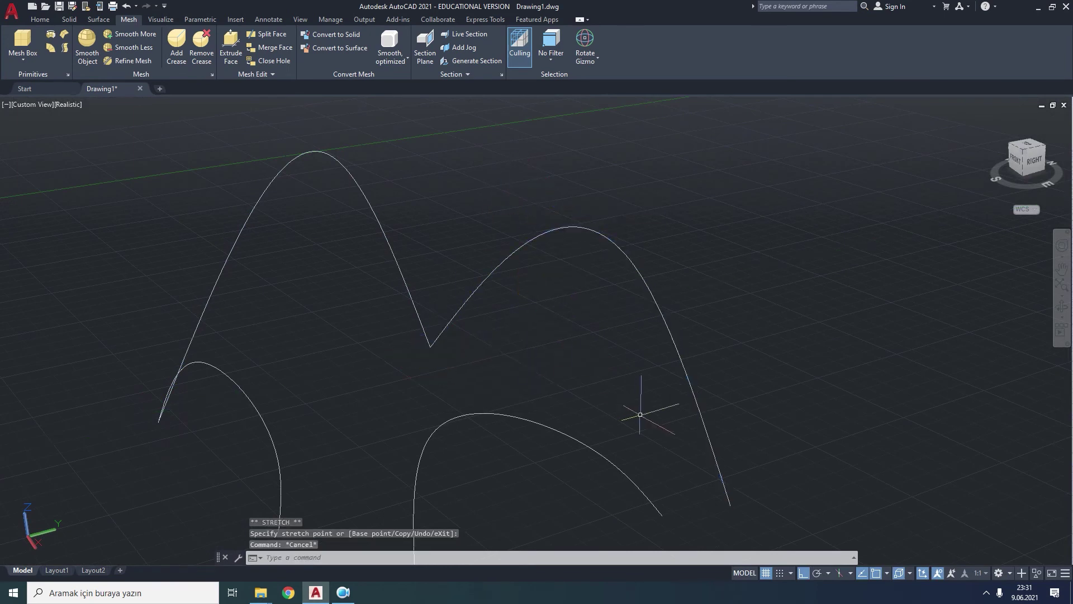
pyautogui.moveTo(643, 413); pyautogui.dragTo(614, 299, button='middle')
pyautogui.click(700, 363)
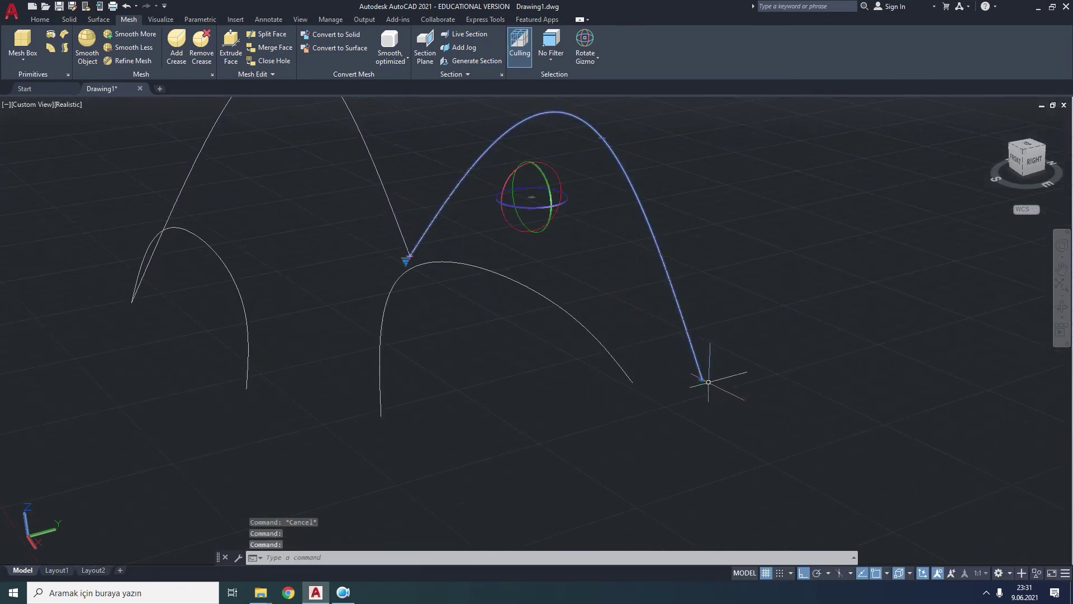
pyautogui.click(704, 382)
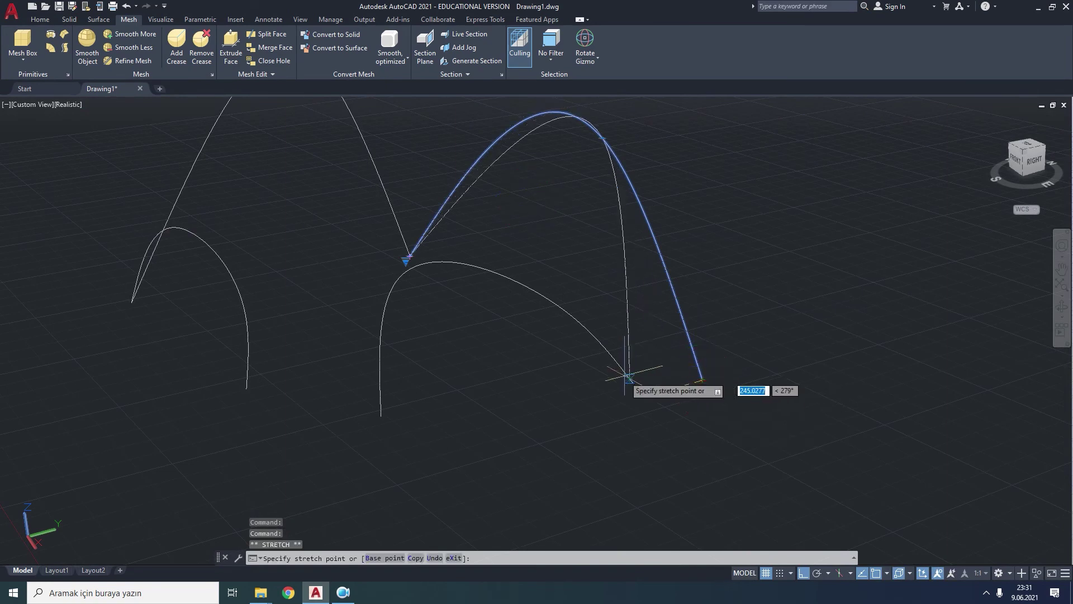
pyautogui.click(631, 380)
pyautogui.press('Escape')
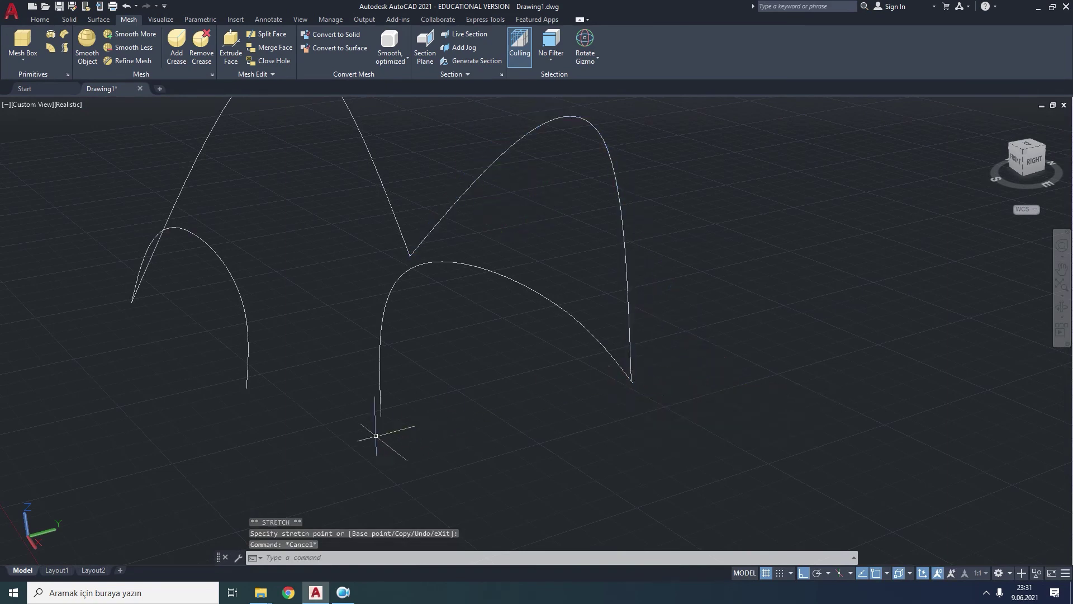
# Attach the front arch's left end to the small arch's foot, closing the frame.
pyautogui.click(381, 416)
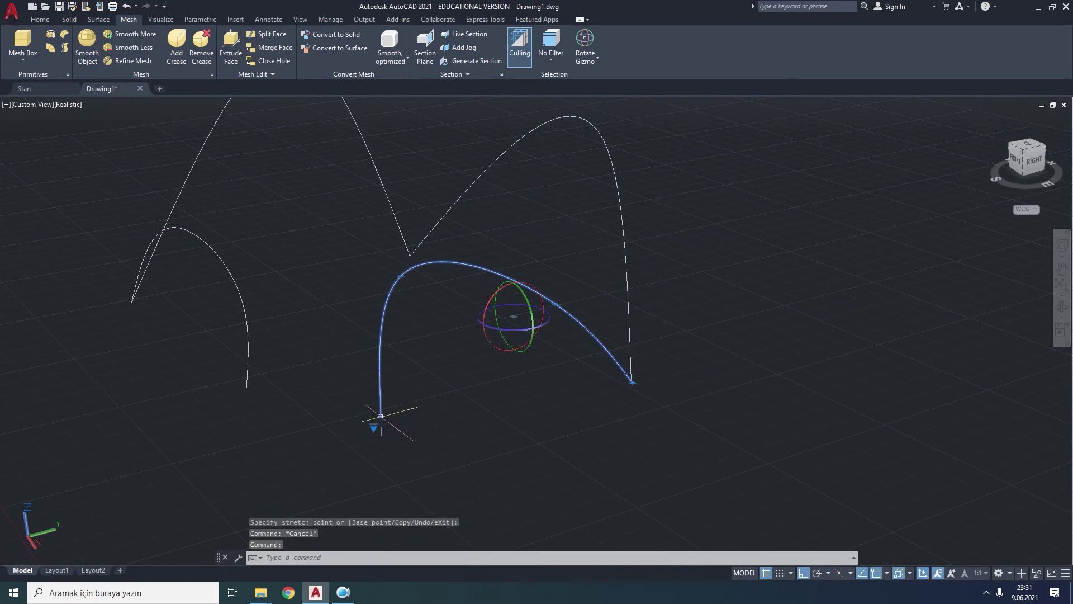
pyautogui.click(380, 415)
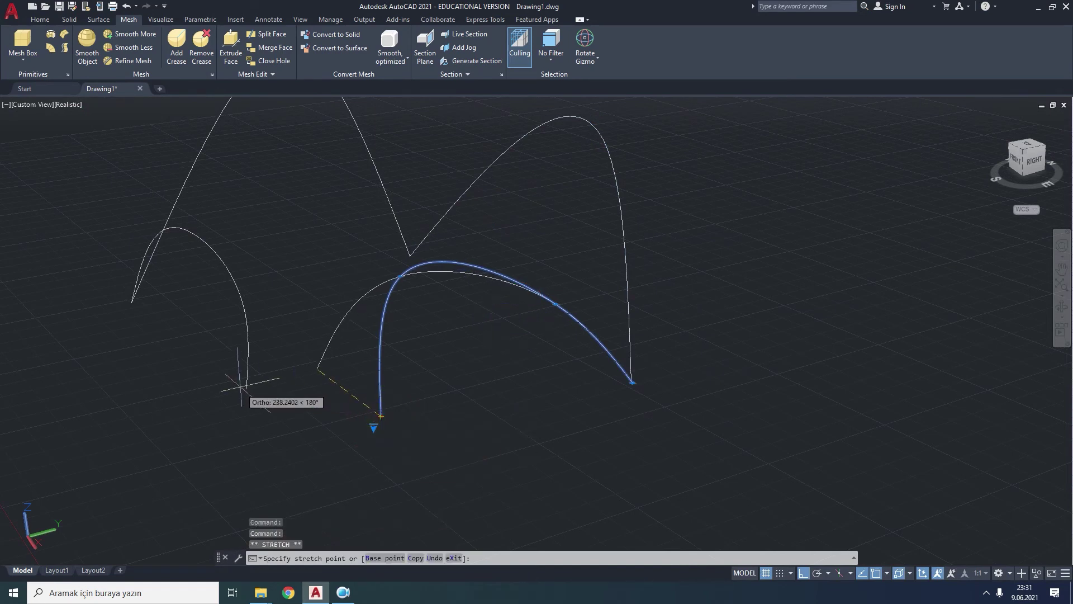
pyautogui.click(246, 388)
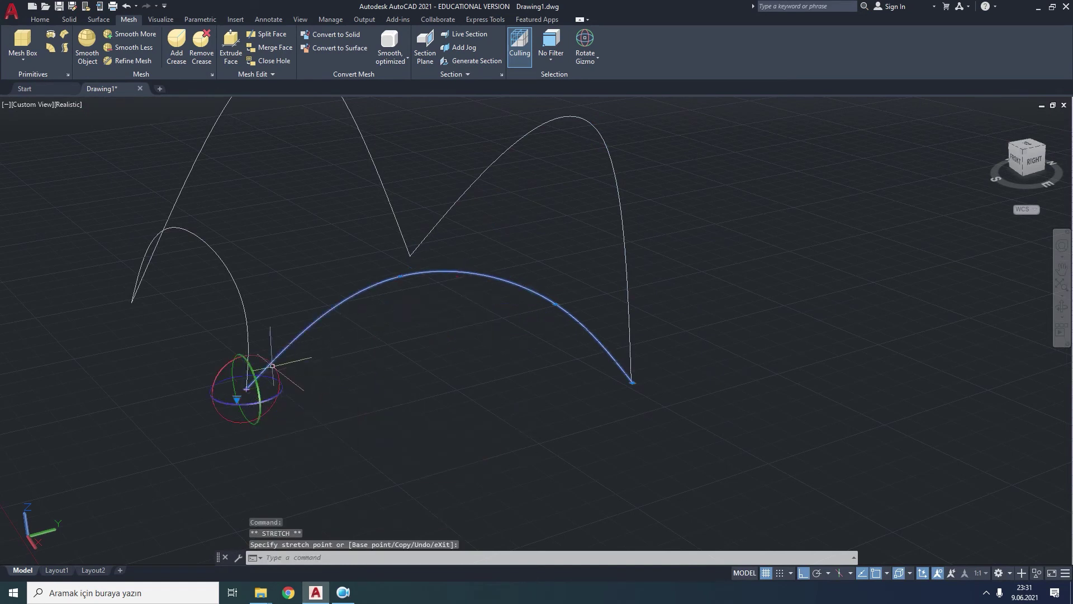
pyautogui.press('Escape')
pyautogui.moveTo(308, 342); pyautogui.dragTo(324, 431, button='middle')
pyautogui.moveTo(527, 340); pyautogui.dragTo(570, 324, button='middle')
# Run EDGESURF picking the left, lower, right and tall arches as the four edges.
pyautogui.click(66, 31)
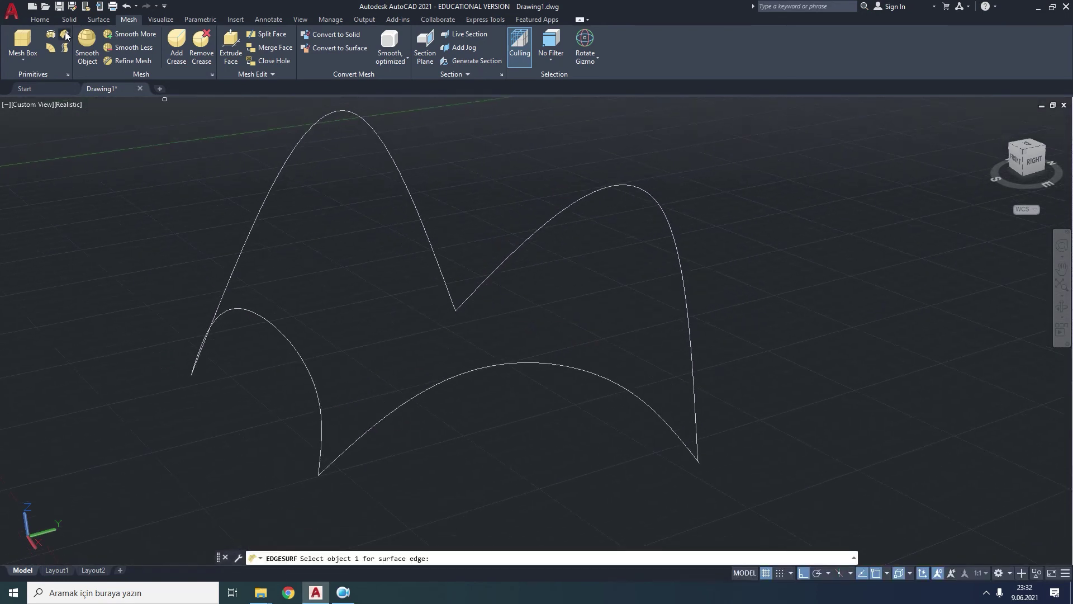
pyautogui.click(281, 334)
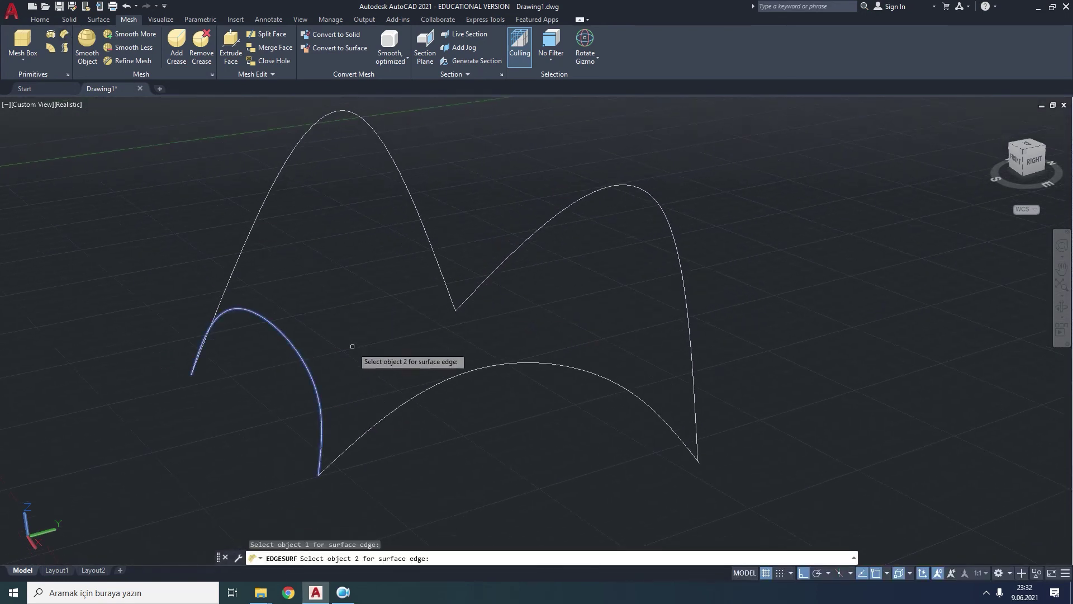
pyautogui.click(466, 372)
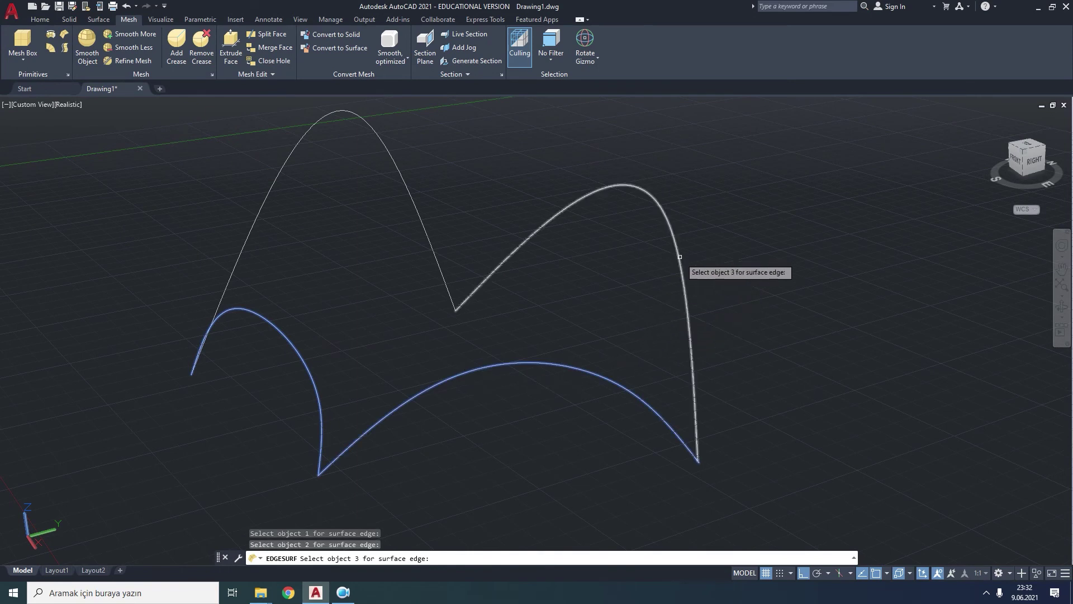
pyautogui.click(679, 257)
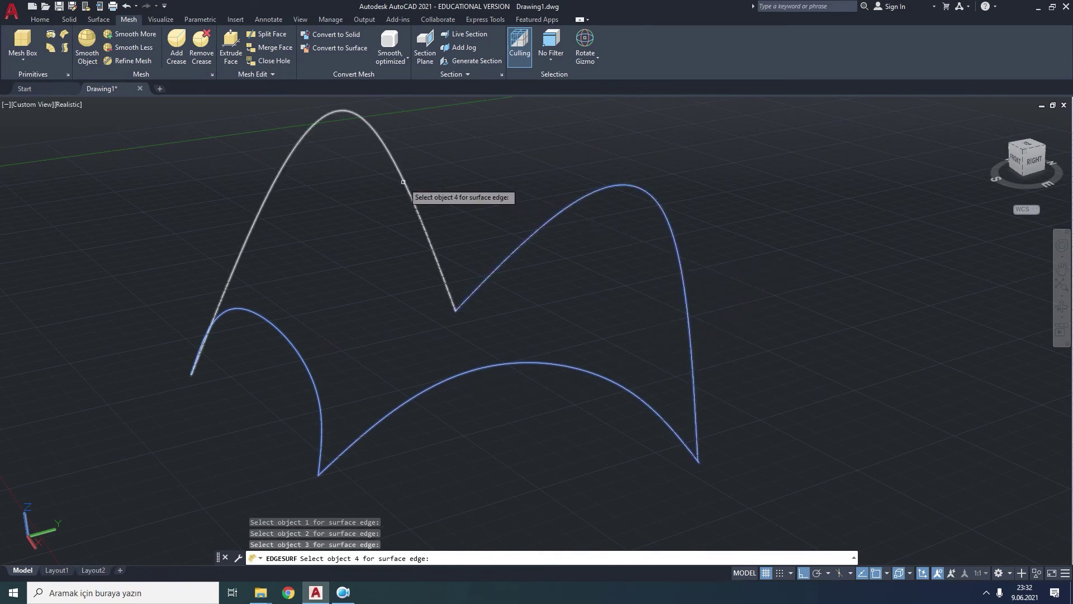
pyautogui.click(417, 183)
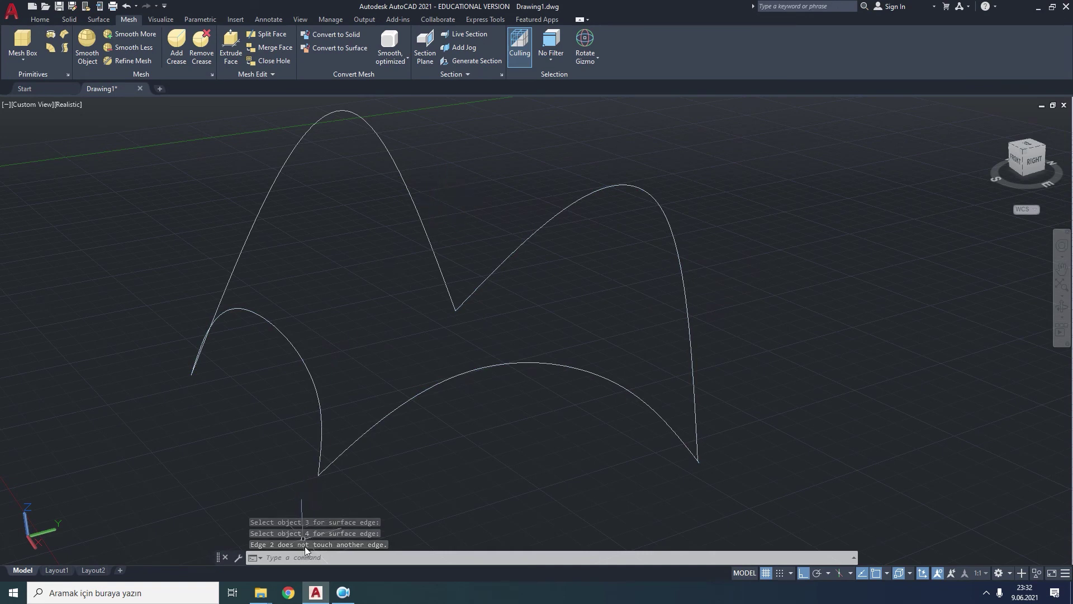
pyautogui.scroll(3, 719, 443)
pyautogui.moveTo(829, 486); pyautogui.dragTo(709, 331, button='middle')
pyautogui.scroll(2, 580, 317)
pyautogui.scroll(1, 580, 317)
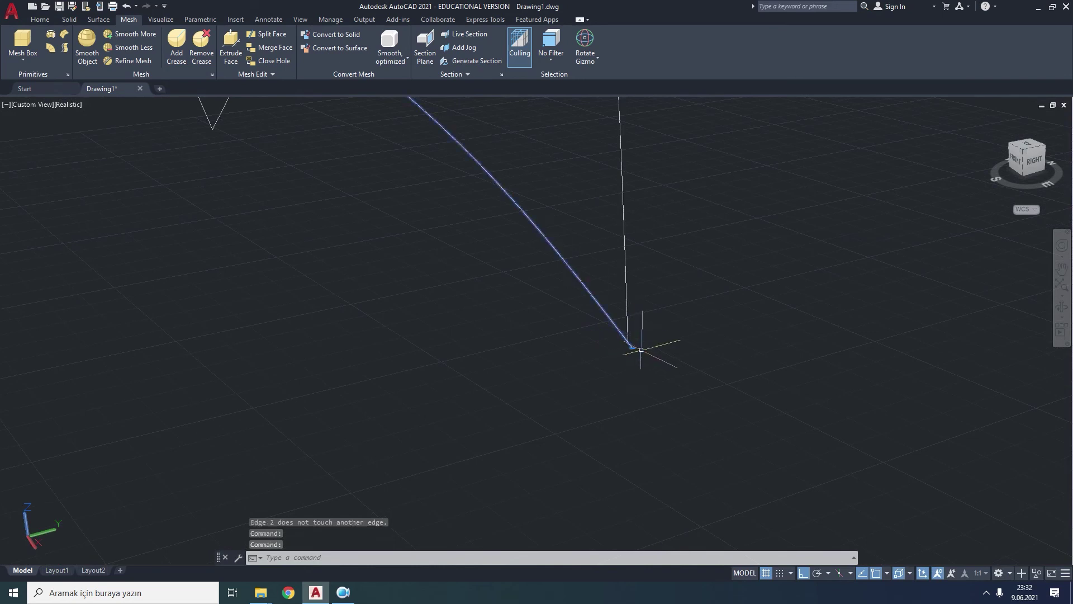
pyautogui.click(632, 348)
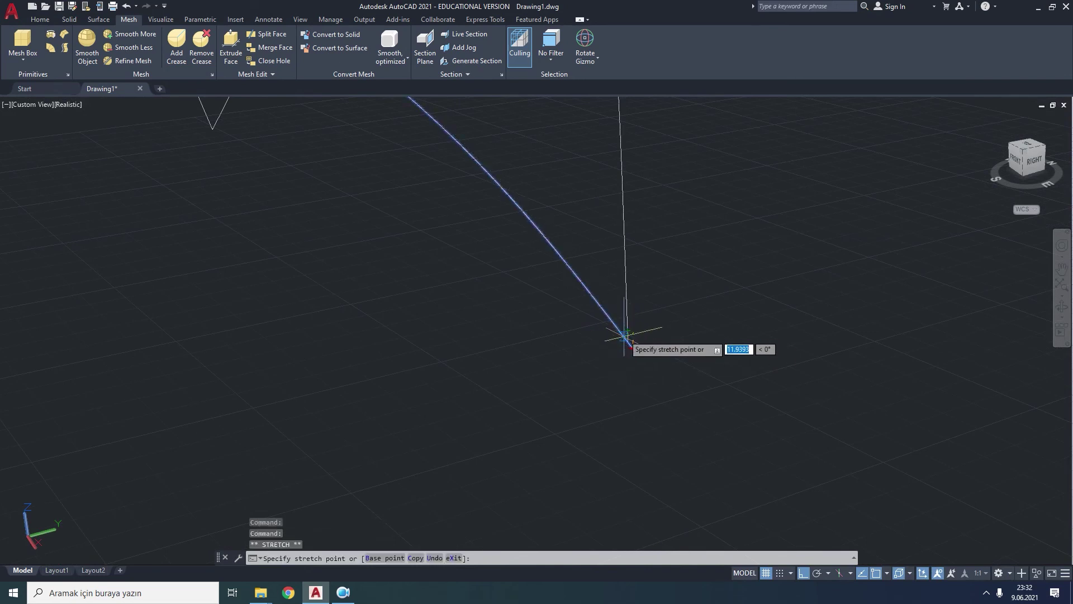
pyautogui.press('Escape')
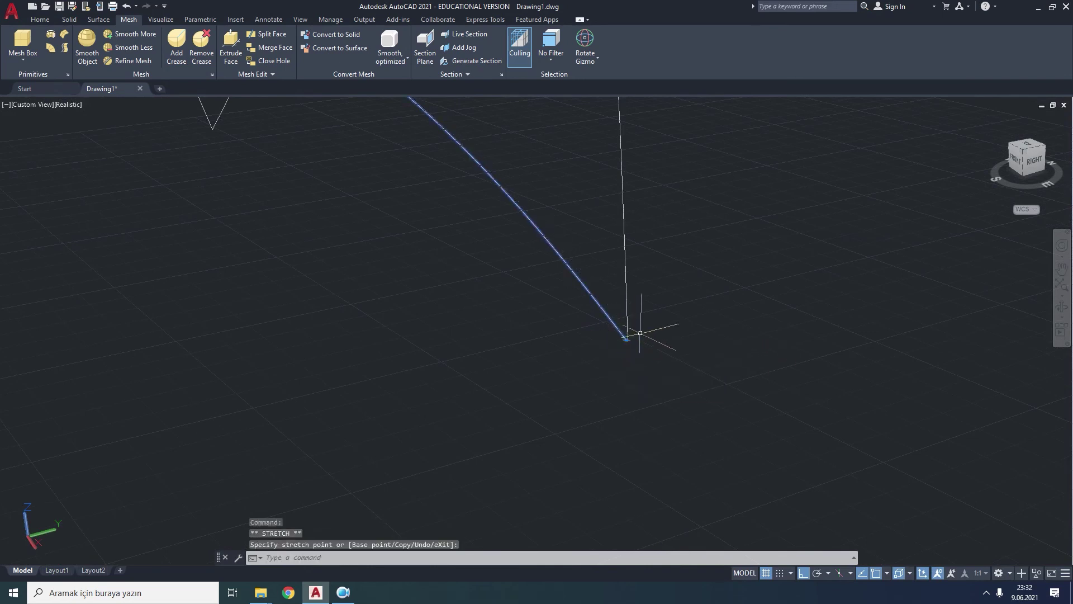
pyautogui.scroll(2, 628, 331)
pyautogui.scroll(2, 628, 330)
pyautogui.scroll(1, 627, 329)
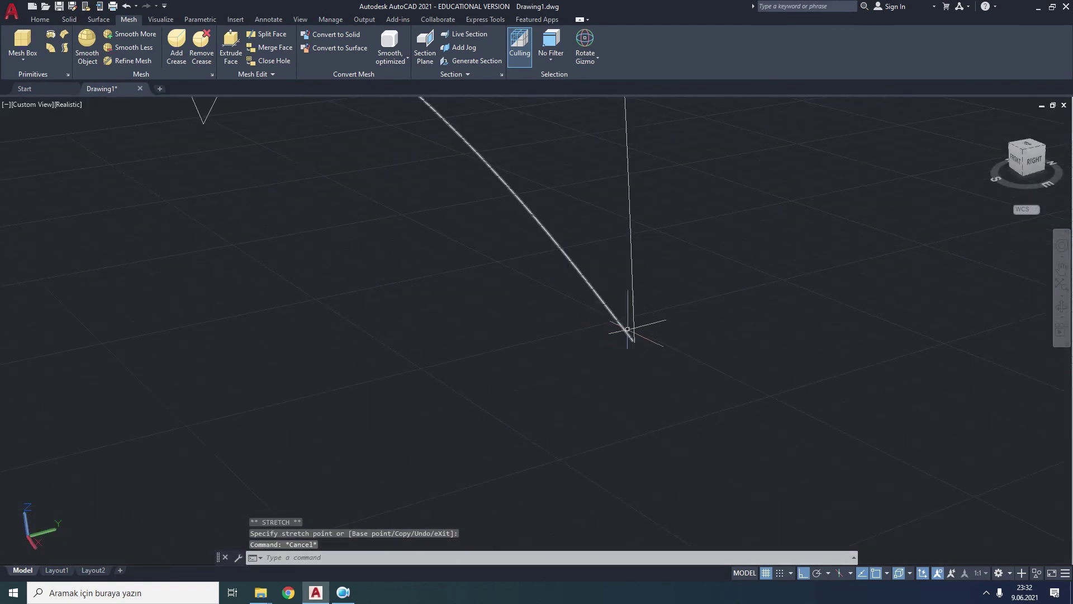
pyautogui.click(60, 102)
pyautogui.click(89, 132)
pyautogui.scroll(2, 585, 331)
pyautogui.scroll(2, 568, 347)
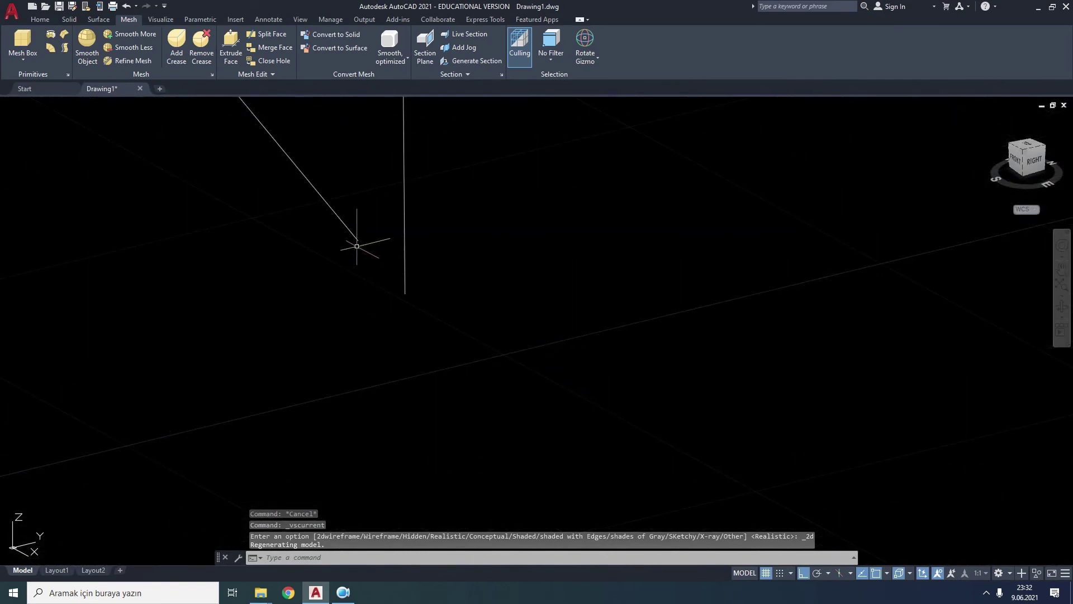
pyautogui.click(358, 239)
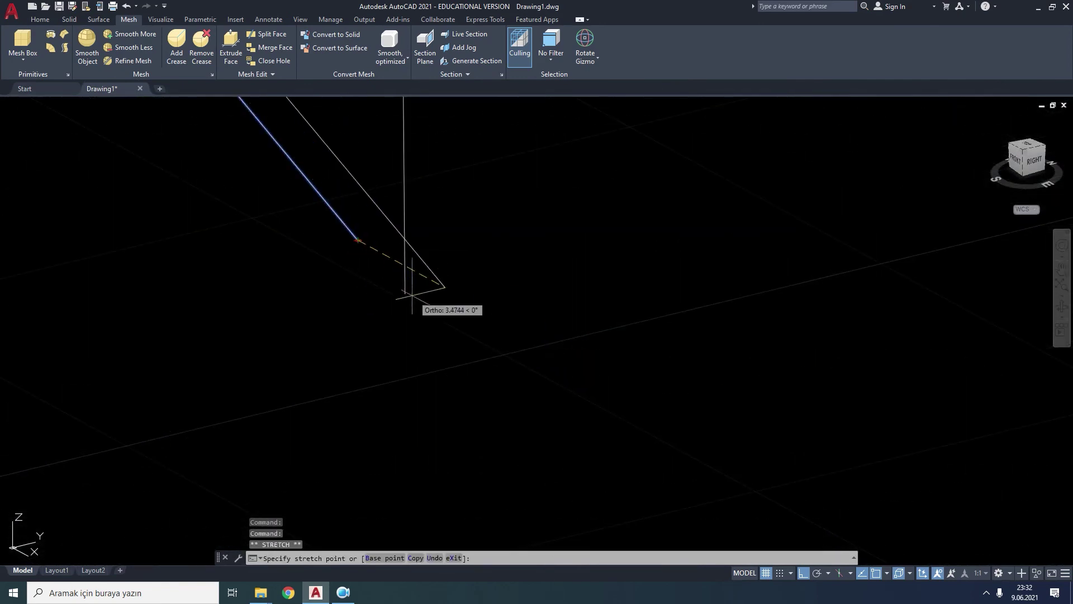
pyautogui.press('Escape')
pyautogui.scroll(-2, 559, 271)
pyautogui.scroll(-3, 562, 270)
pyautogui.scroll(-2, 537, 252)
pyautogui.scroll(4, 511, 233)
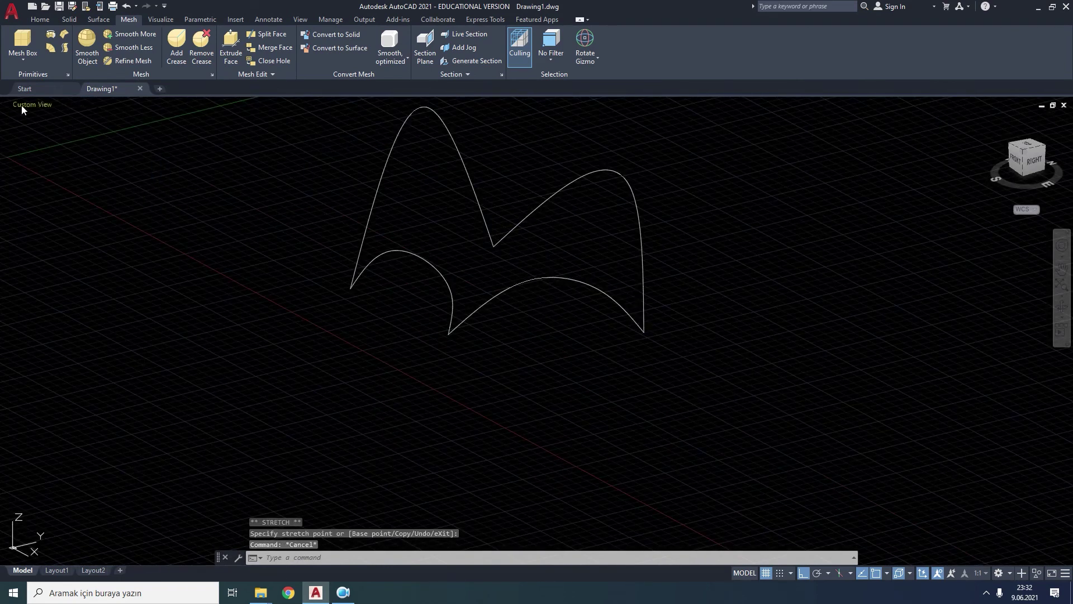
pyautogui.click(74, 105)
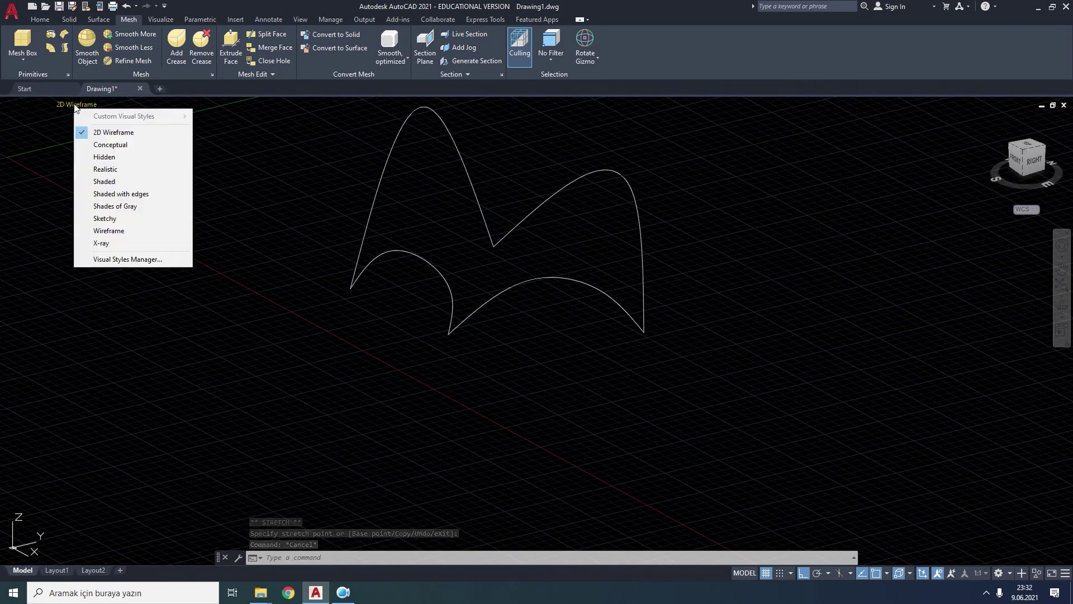
pyautogui.click(107, 169)
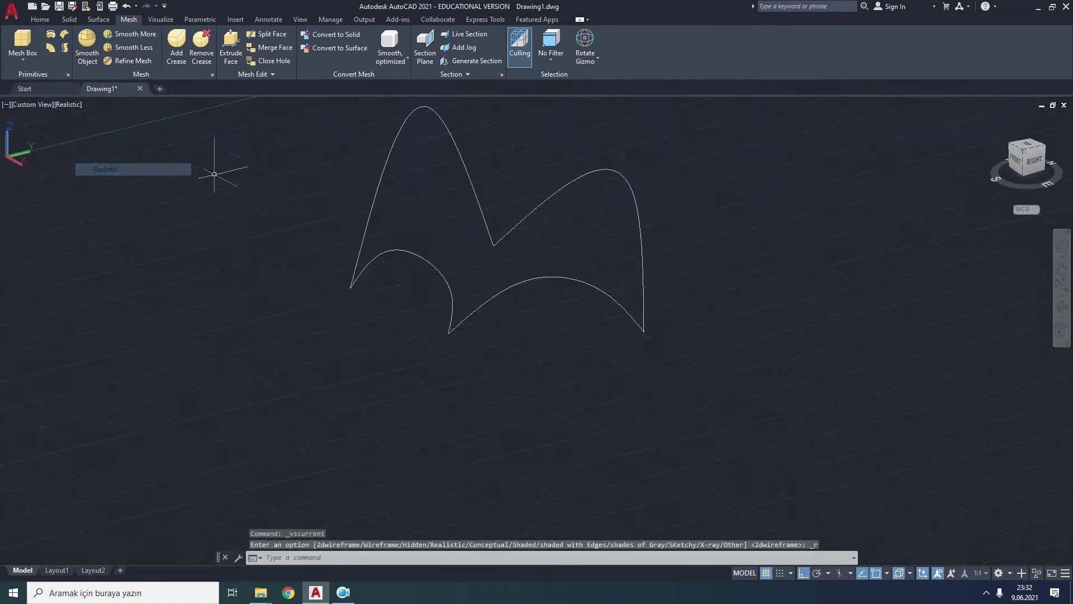
pyautogui.moveTo(322, 208); pyautogui.dragTo(295, 232, button='middle')
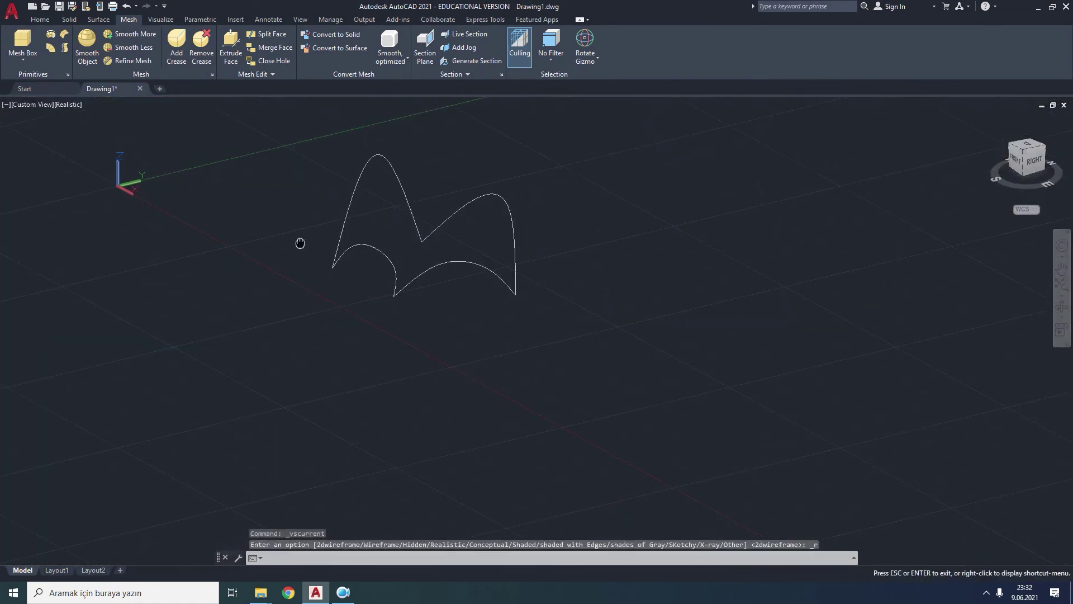
# Run EDGESURF on the lower-left arc, lower-right arc, right tall arch and left tall arch.
pyautogui.click(65, 36)
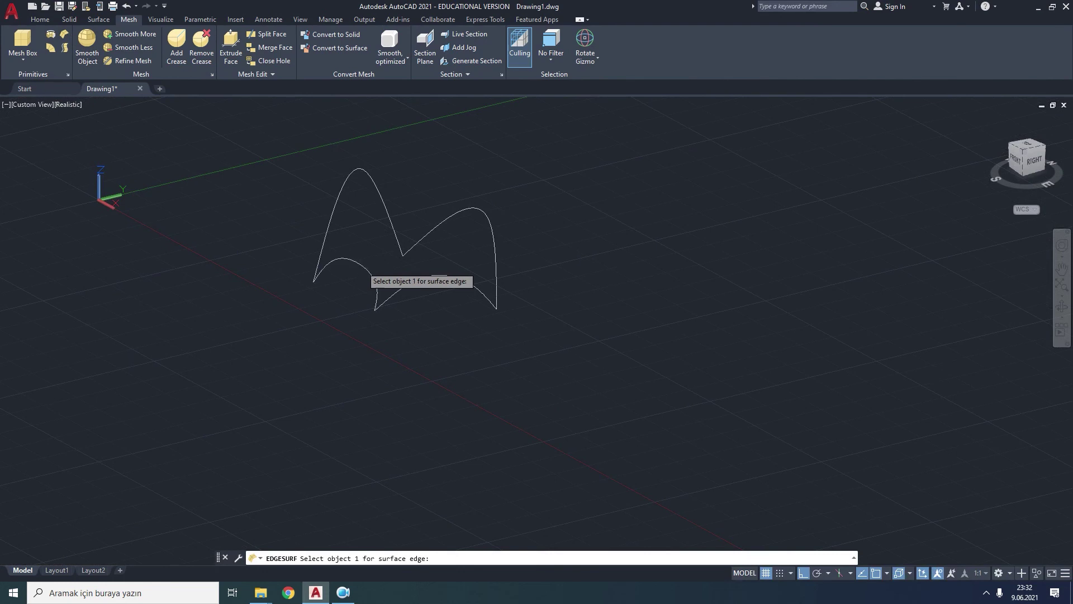
pyautogui.click(359, 261)
pyautogui.click(435, 274)
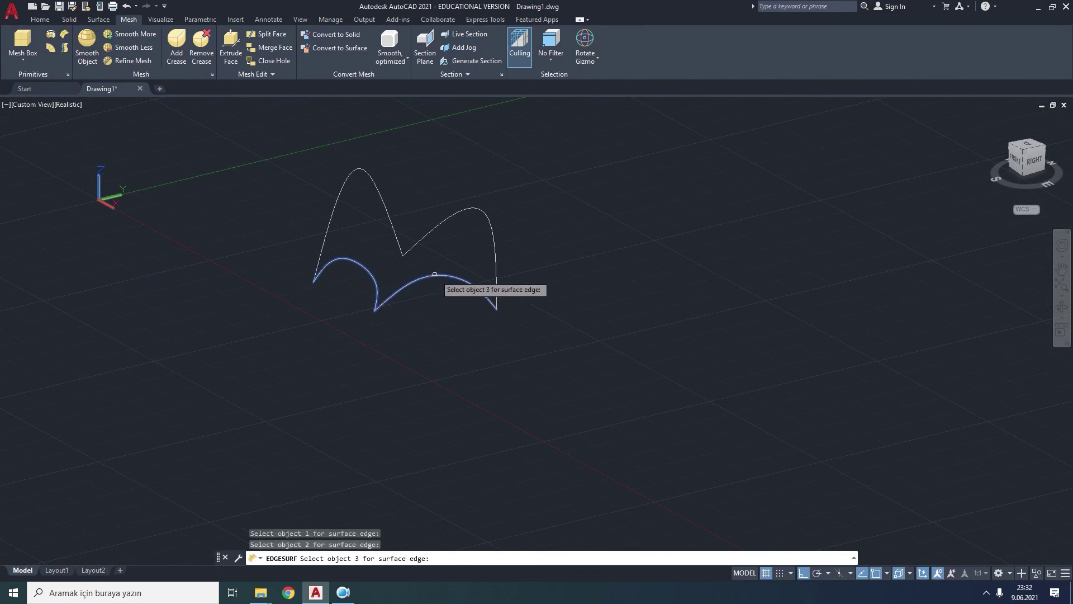
pyautogui.click(489, 233)
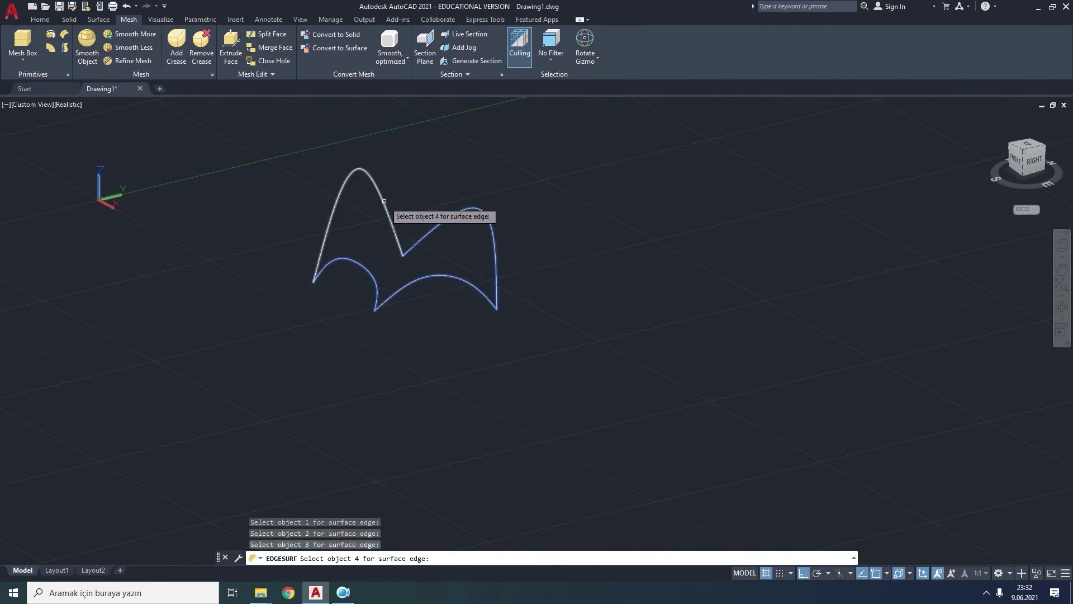
pyautogui.click(384, 200)
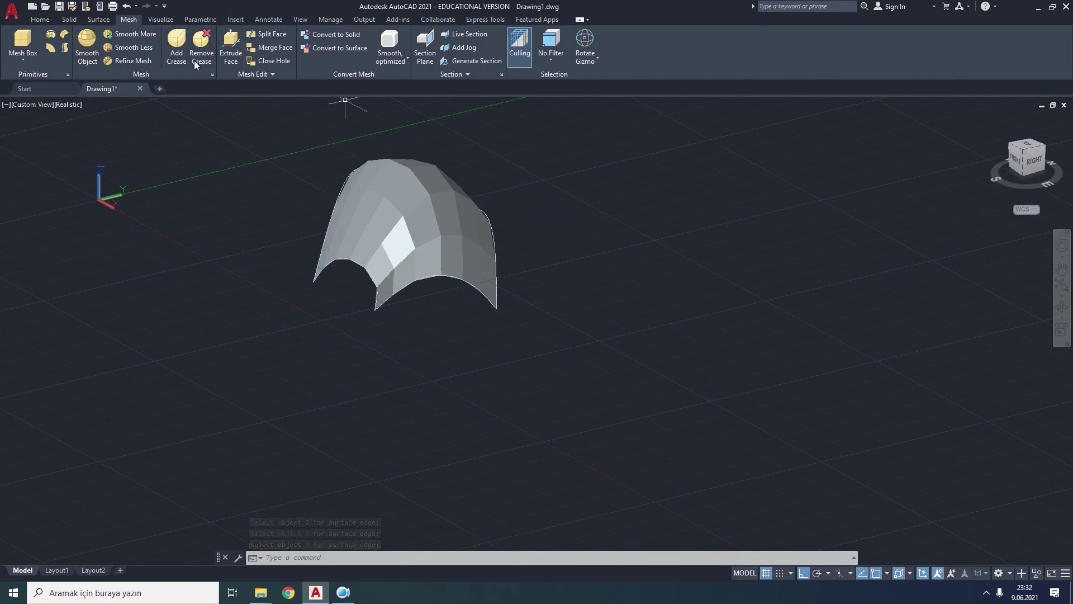
# Apply Smooth More to the dome mesh twice.
pyautogui.click(120, 35)
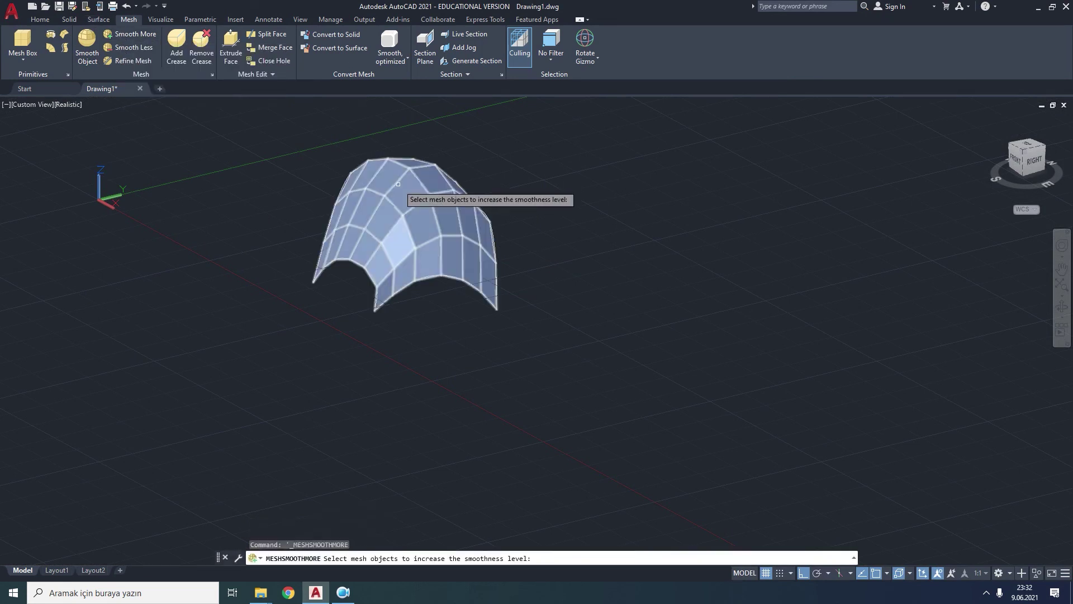
pyautogui.click(462, 178)
pyautogui.press('Return')
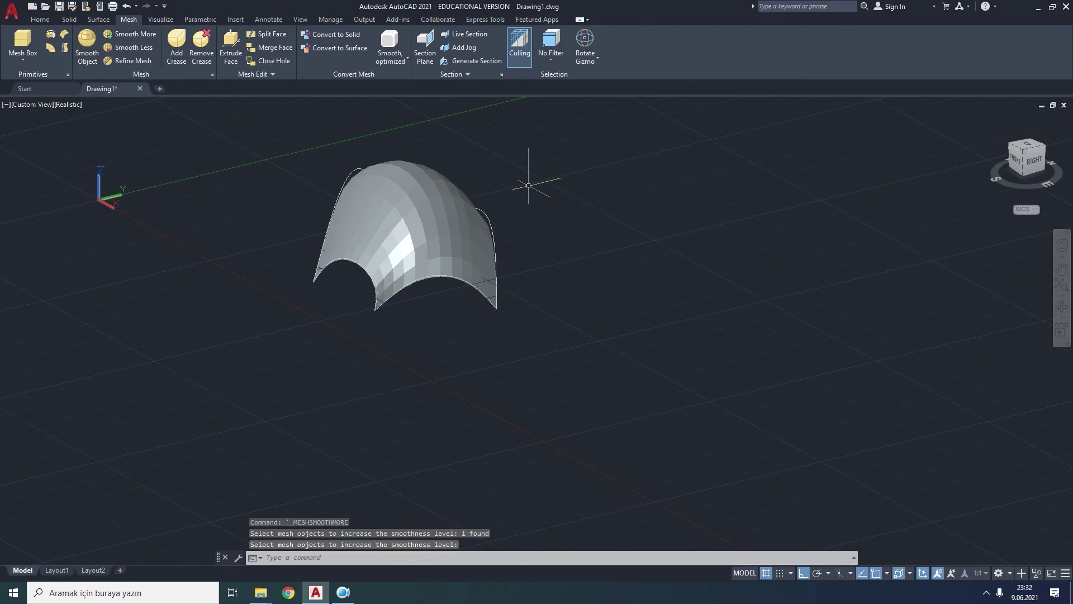
pyautogui.click(123, 32)
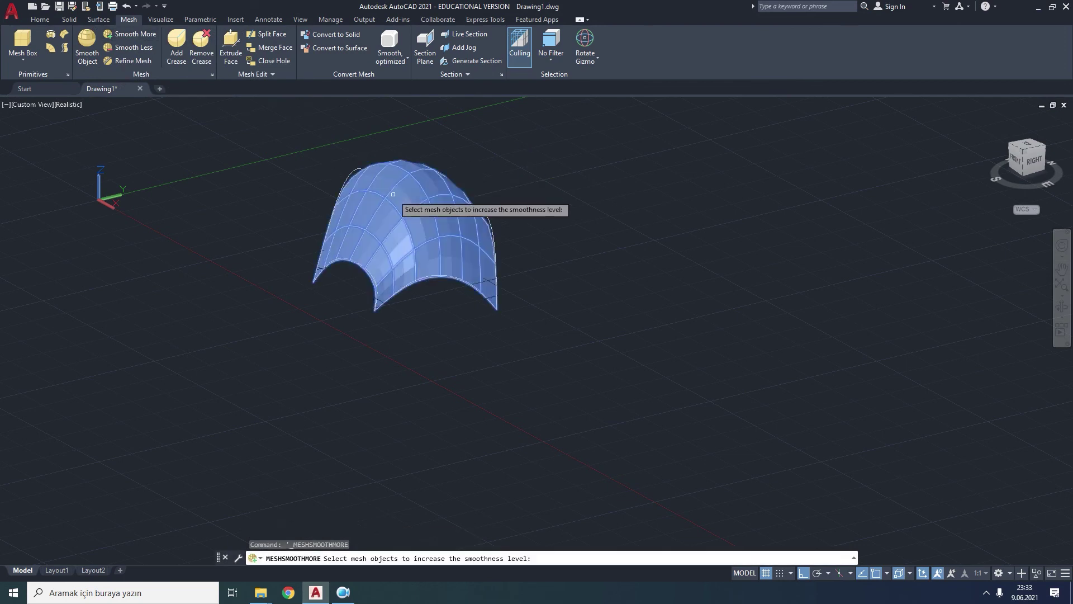
pyautogui.click(453, 201)
pyautogui.press('Return')
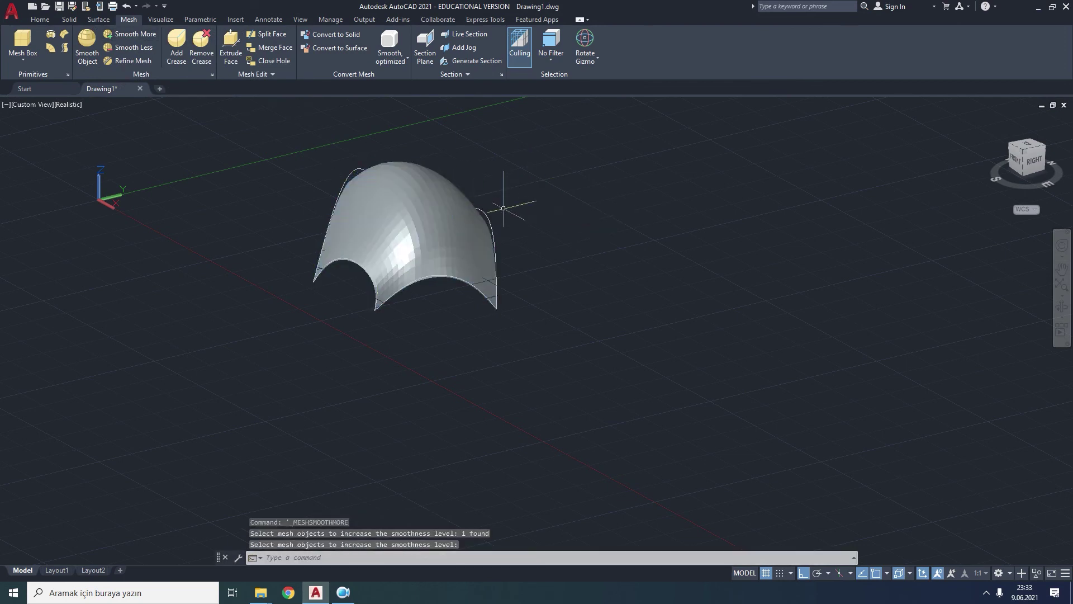